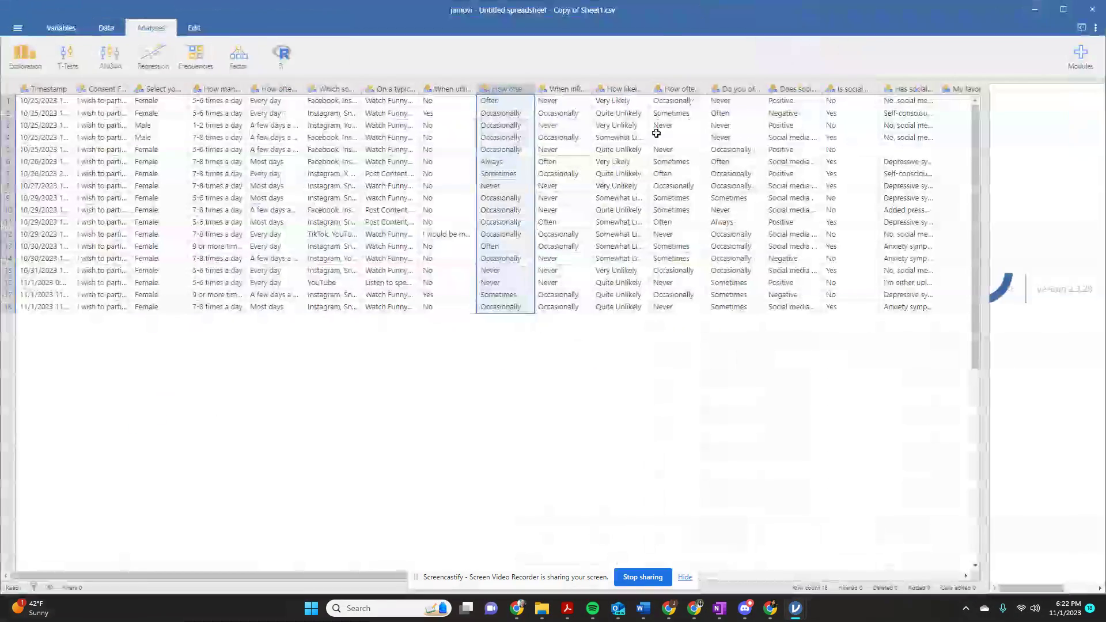
Maximize the jamovi window showing the Copy of Sheet1.csv survey grid and scroll the grid left
{"action": "left_click_drag", "start_coordinate": [674, 18], "coordinate": [712, 39]}
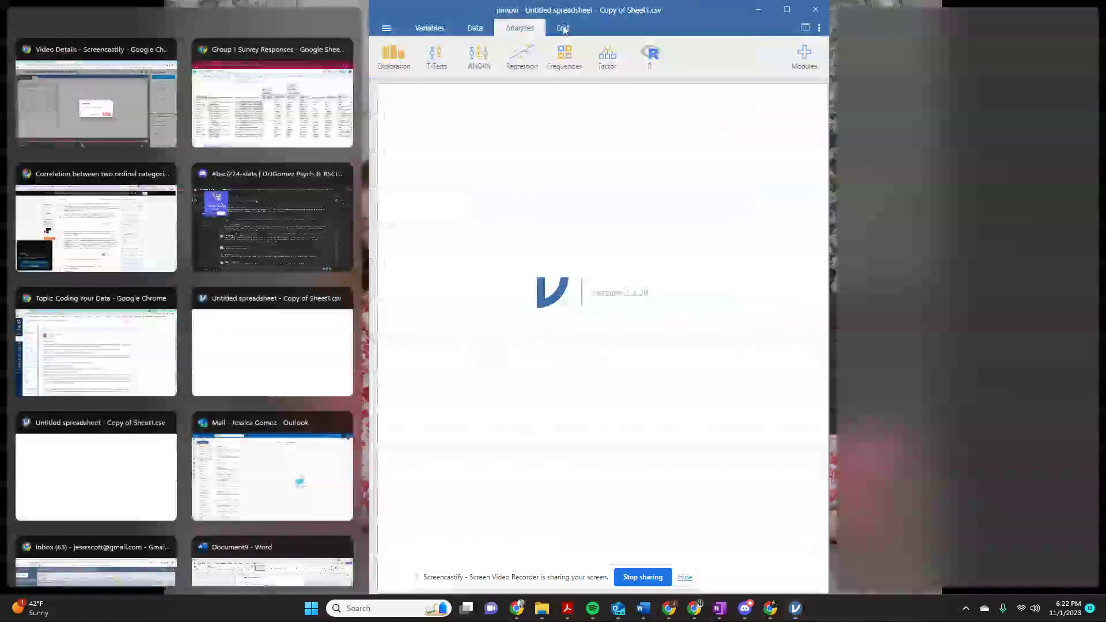
{"action": "left_click", "coordinate": [788, 10]}
{"action": "left_click", "coordinate": [789, 11]}
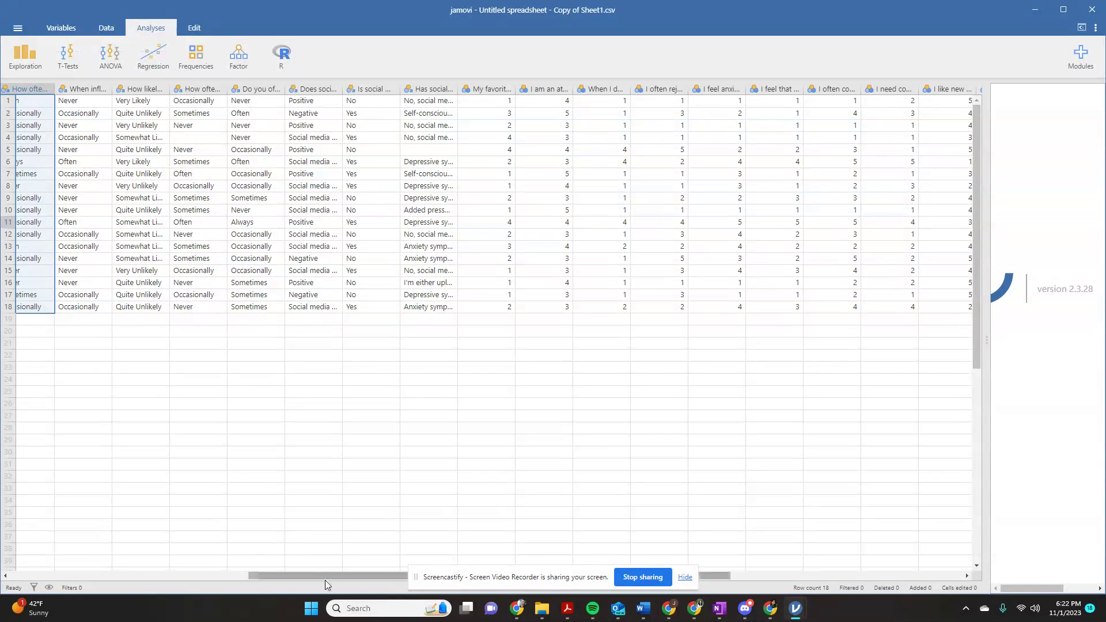
{"action": "left_click_drag", "start_coordinate": [328, 578], "coordinate": [293, 581]}
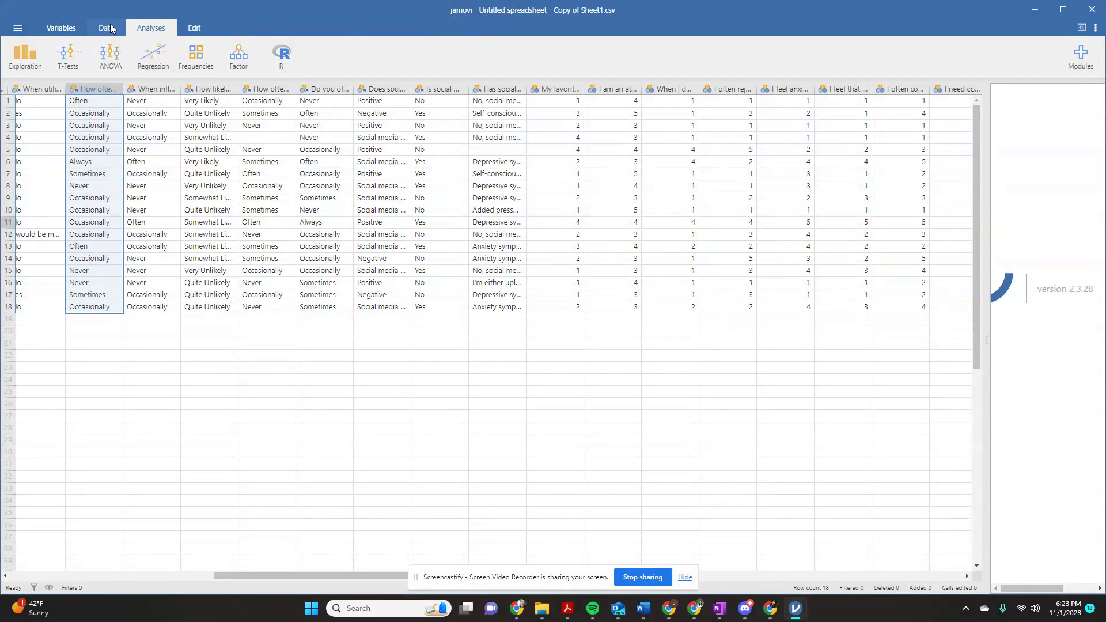
Rename the social-media purchase-influence question column to SocialMediaBuy
{"action": "left_click", "coordinate": [108, 28]}
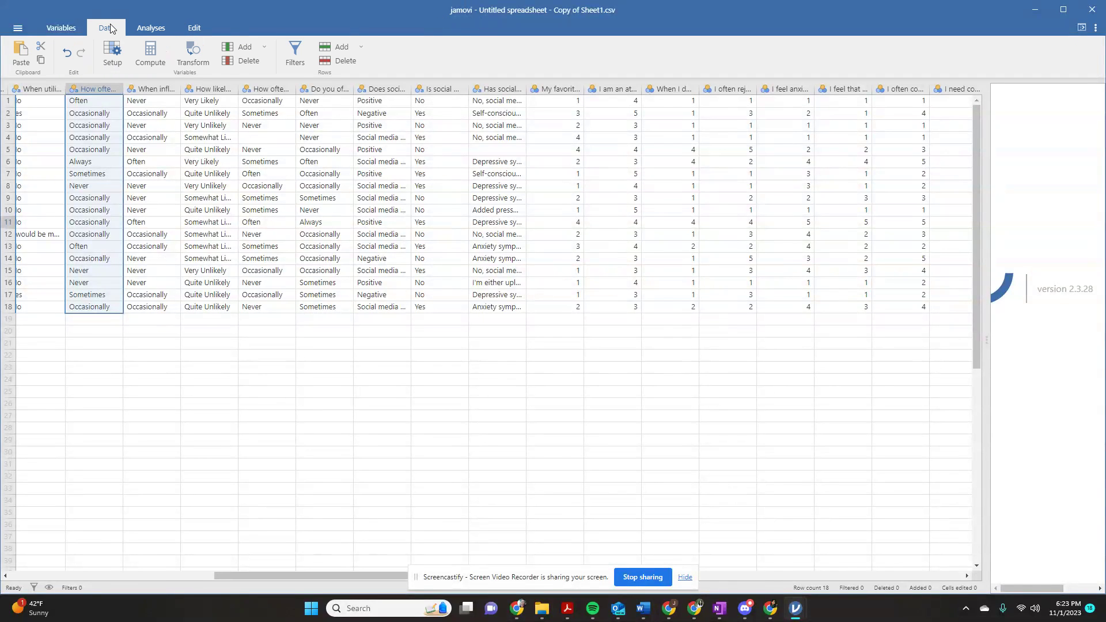
{"action": "double_click", "coordinate": [89, 90]}
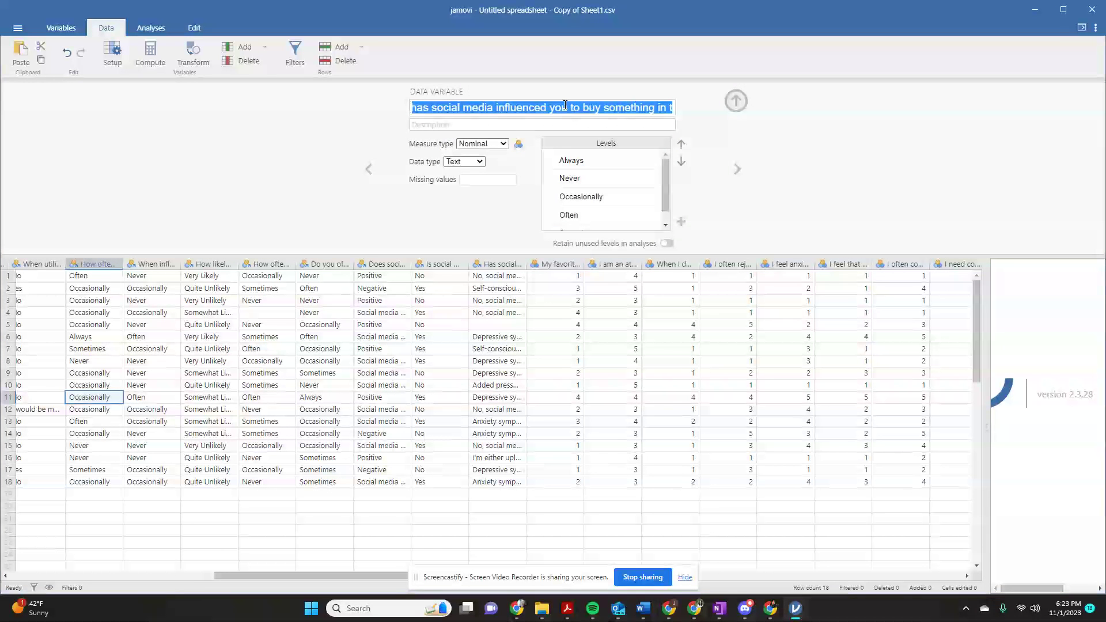
{"action": "type", "text": "S"}
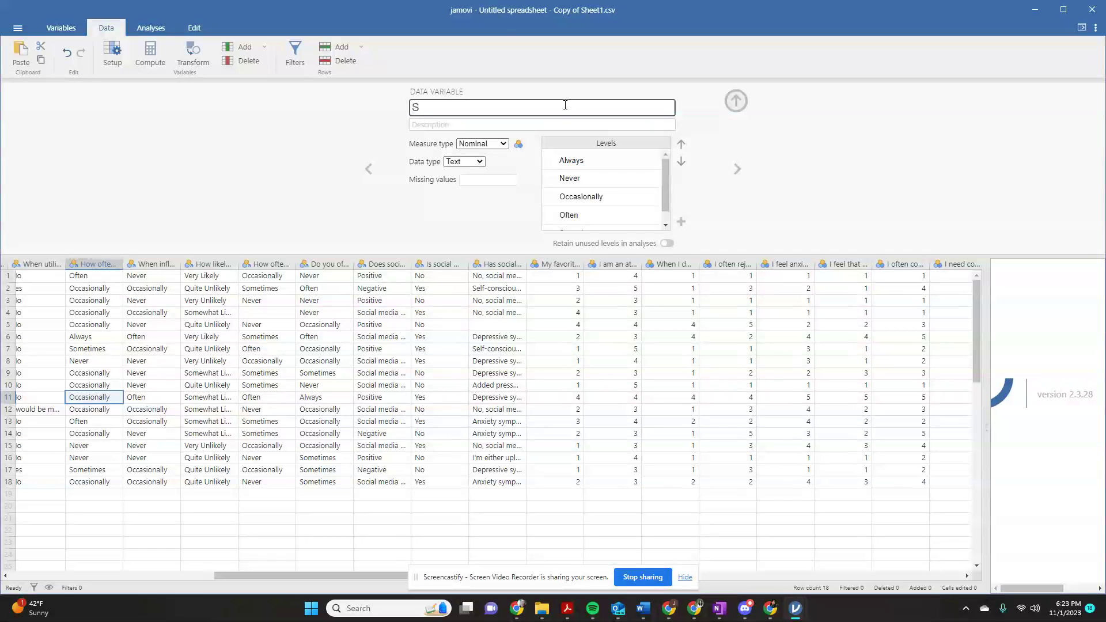
{"action": "type", "text": "ocialMediaBuy"}
{"action": "key", "text": "Return"}
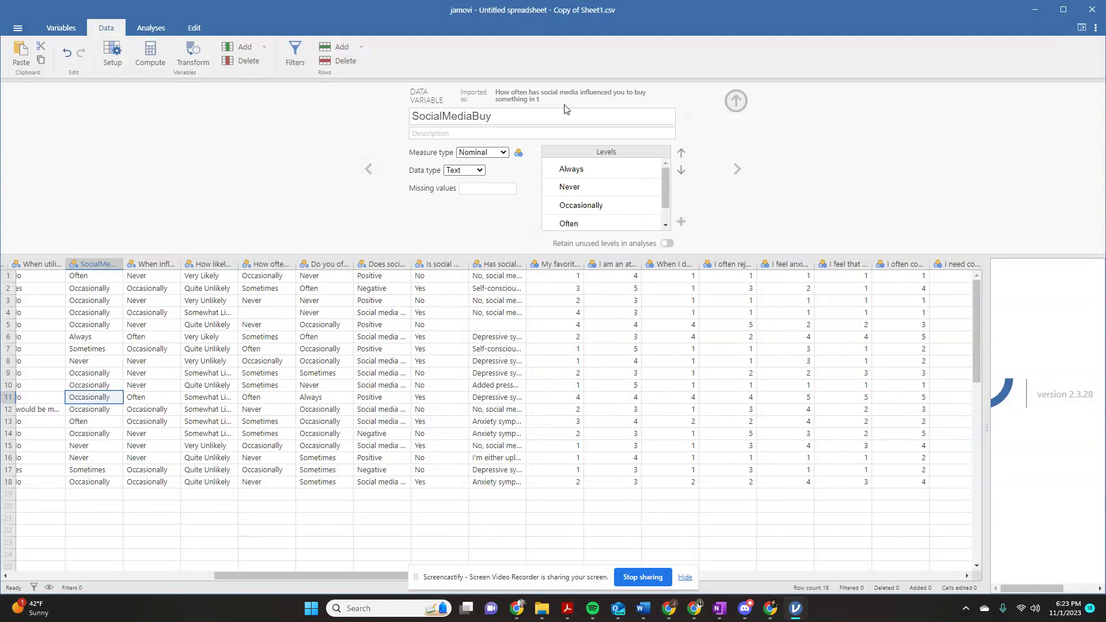
Create the transformed variable SocialMediaBuy (2) from the selected SocialMediaBuy column
{"action": "left_click", "coordinate": [492, 130]}
{"action": "left_click", "coordinate": [190, 61]}
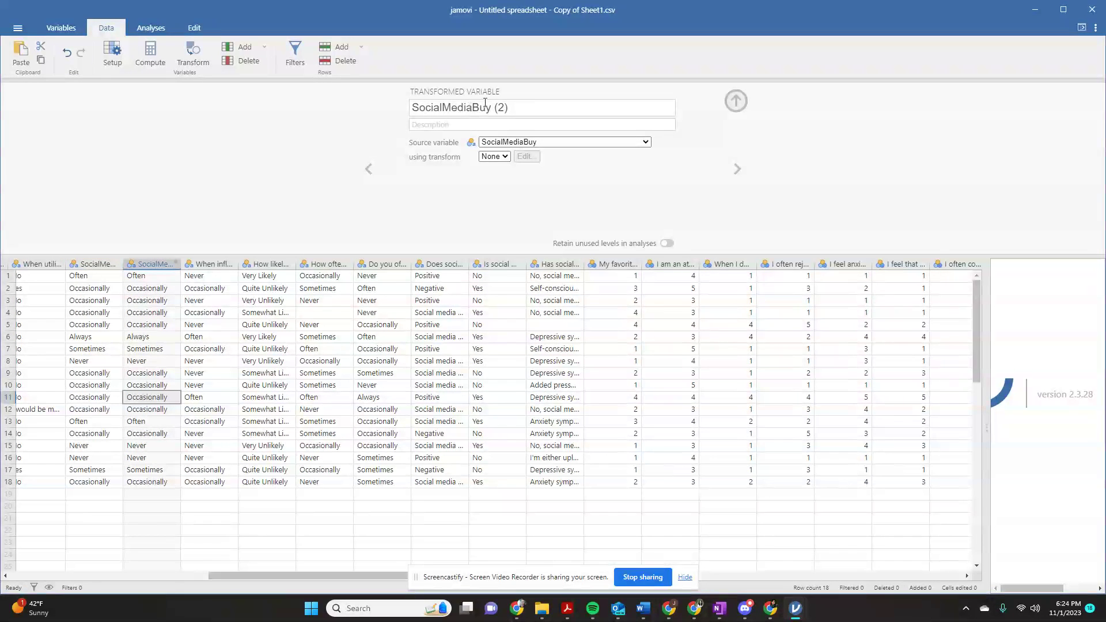
{"action": "left_click", "coordinate": [499, 157]}
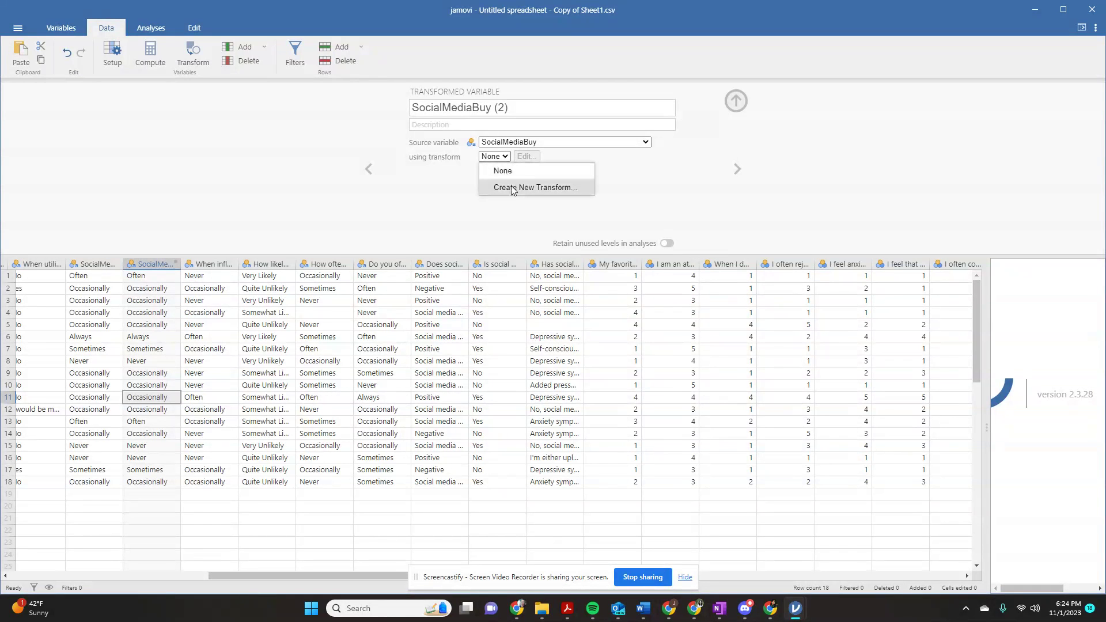
Create a new transform and name it 'Never-Always Scale'
{"action": "left_click", "coordinate": [512, 187]}
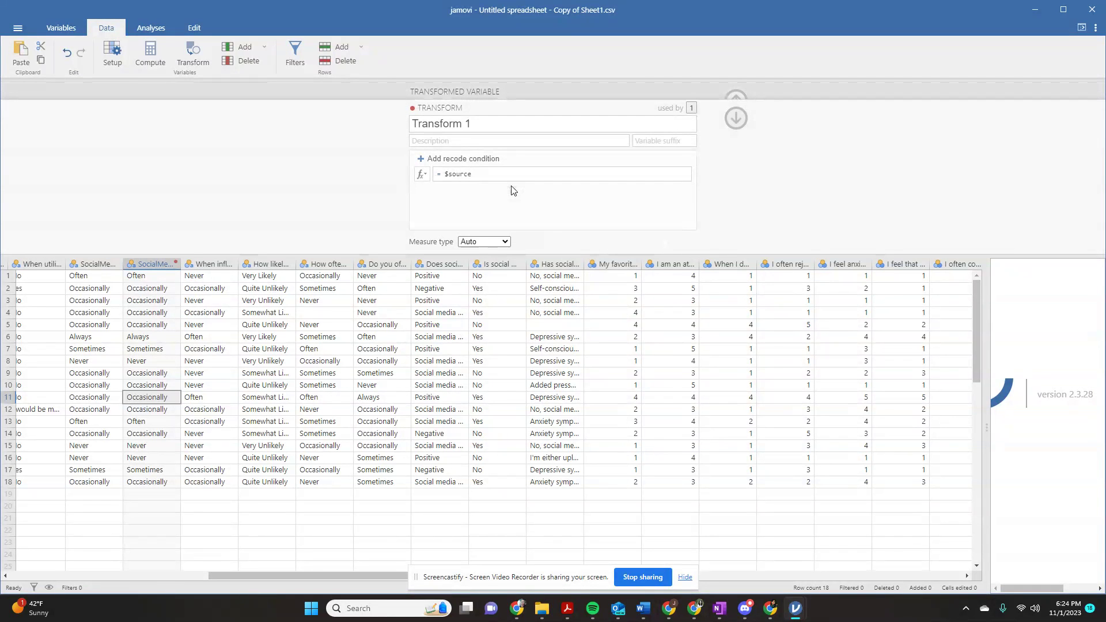
{"action": "left_click", "coordinate": [492, 126]}
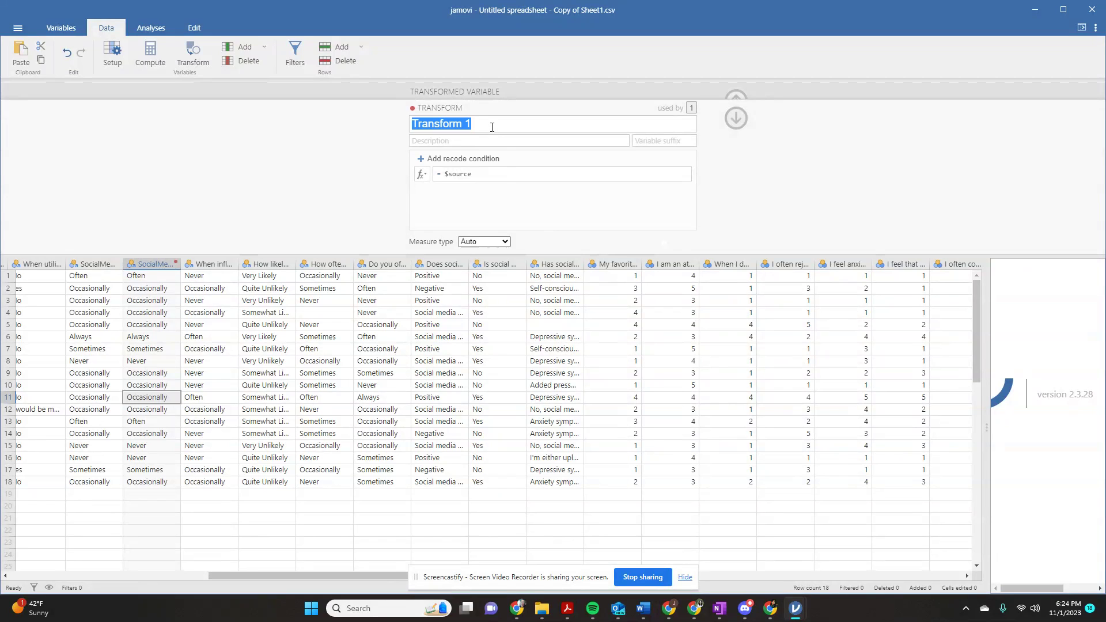
{"action": "type", "text": "Often-"}
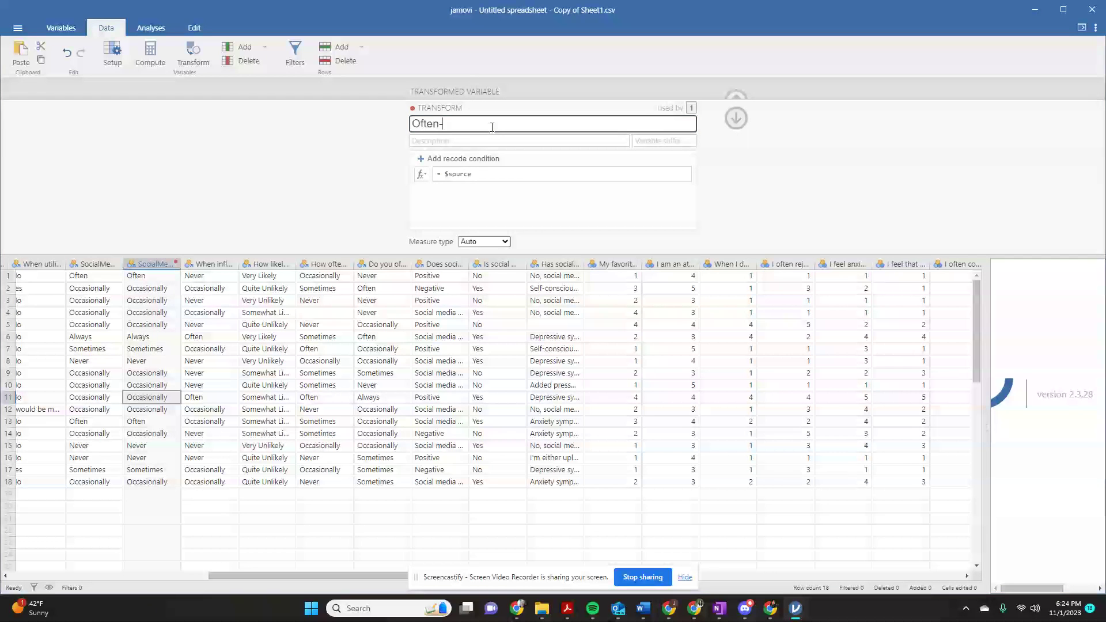
{"action": "key", "text": "BackSpace"}
{"action": "key", "text": "BackSpace"}
{"action": "key", "text": "BackSpace"}
{"action": "key", "text": "BackSpace"}
{"action": "key", "text": "BackSpace"}
{"action": "type", "text": "N"}
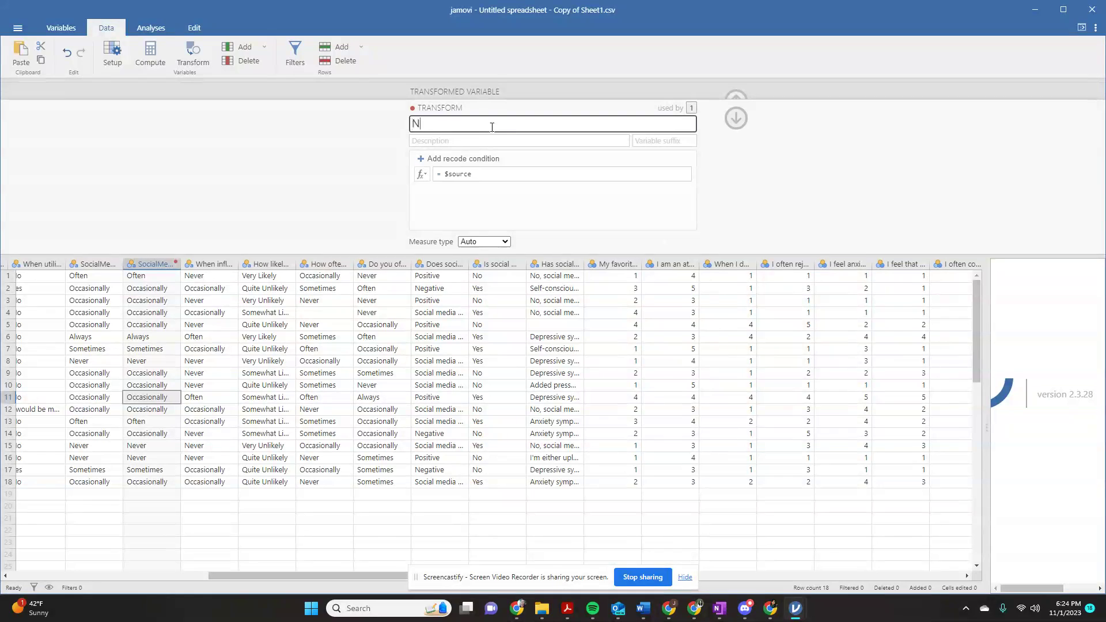
{"action": "type", "text": "ever-Always Scale"}
{"action": "key", "text": "Return"}
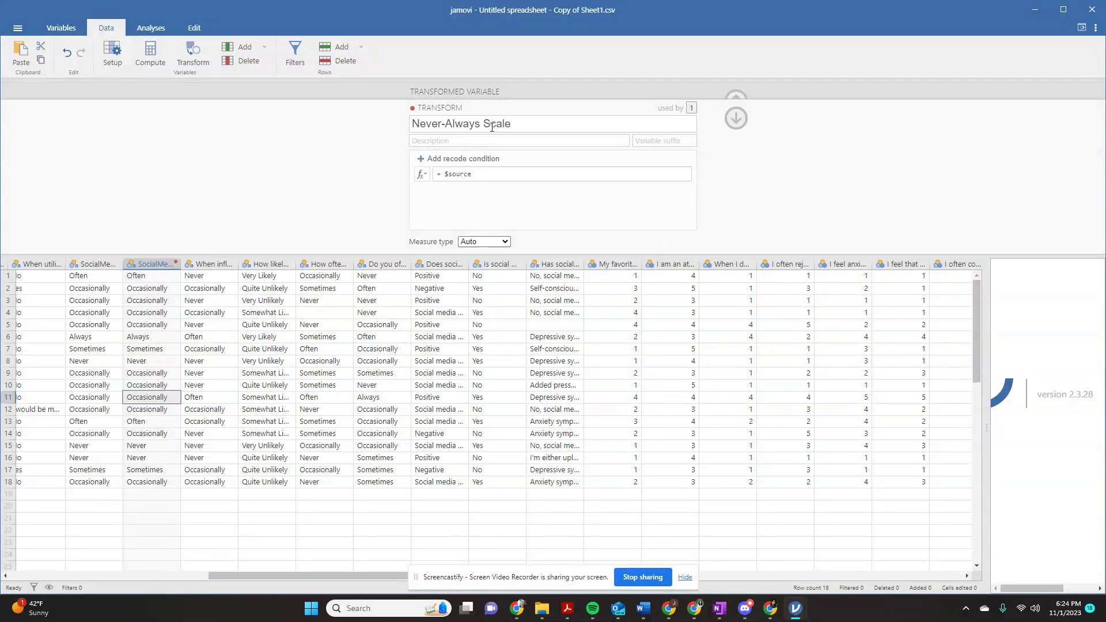
Add the first recode rule, $source == 'Never' use 1, and a second empty condition
{"action": "left_click", "coordinate": [479, 167]}
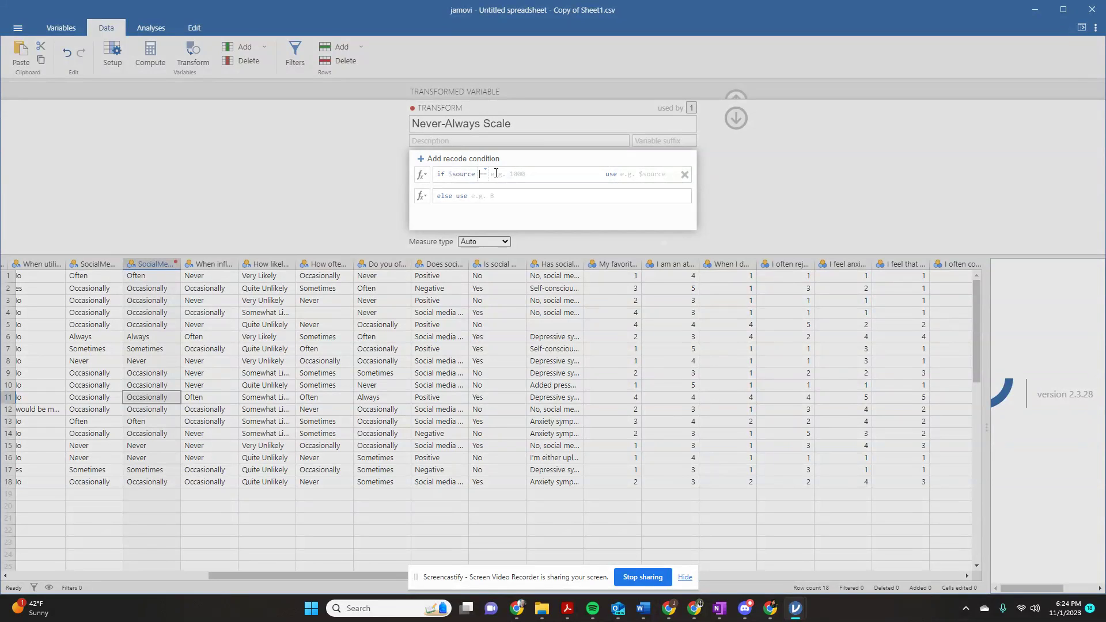
{"action": "left_click", "coordinate": [496, 174]}
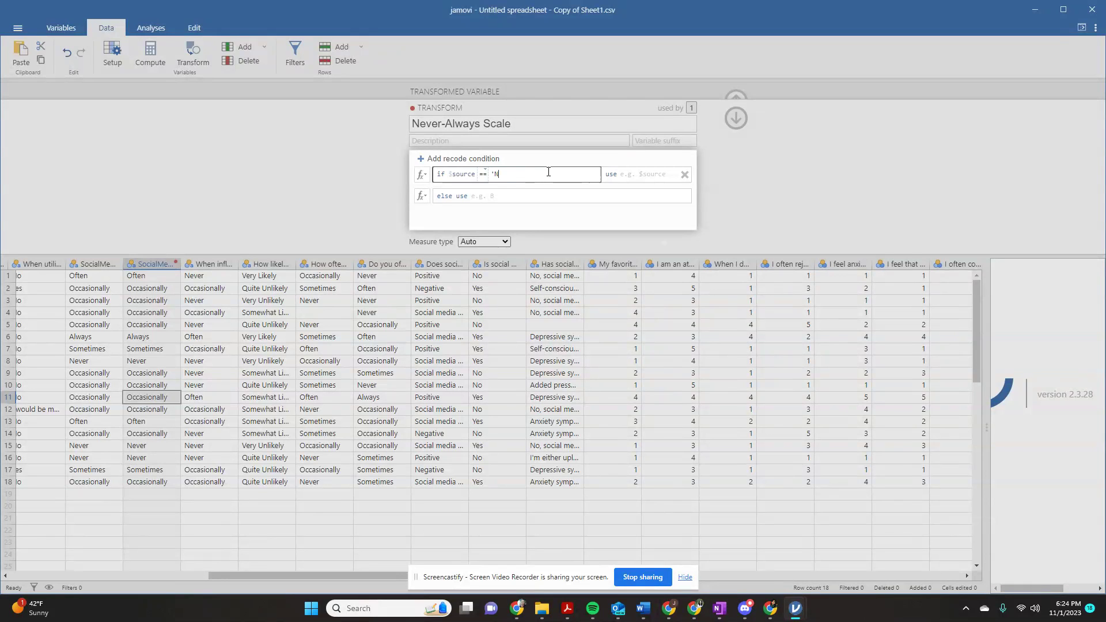
{"action": "type", "text": "ever"}
{"action": "left_click", "coordinate": [642, 176]}
{"action": "type", "text": "1"}
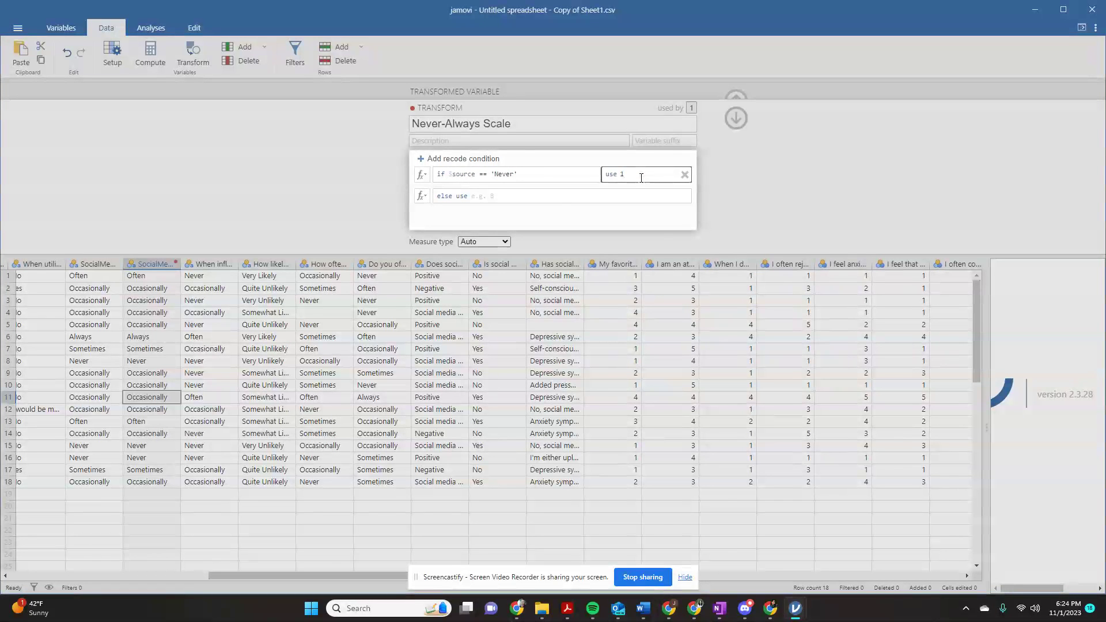
{"action": "left_click", "coordinate": [483, 160]}
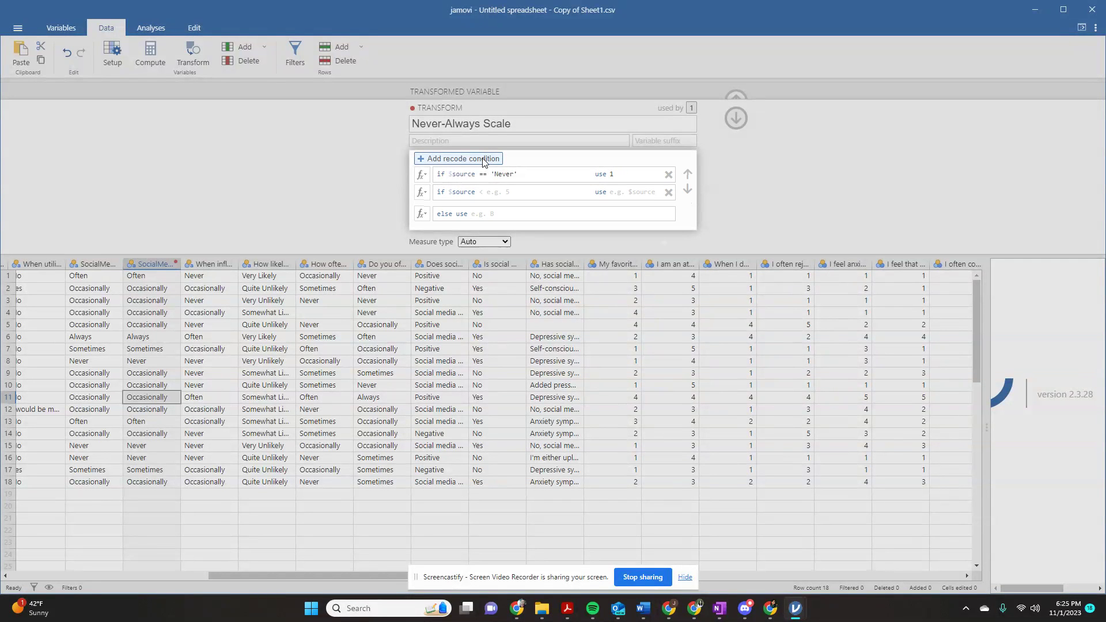
Fill the second recode rule so 'Occasionally' becomes 2
{"action": "left_click", "coordinate": [482, 195]}
{"action": "left_click", "coordinate": [483, 194]}
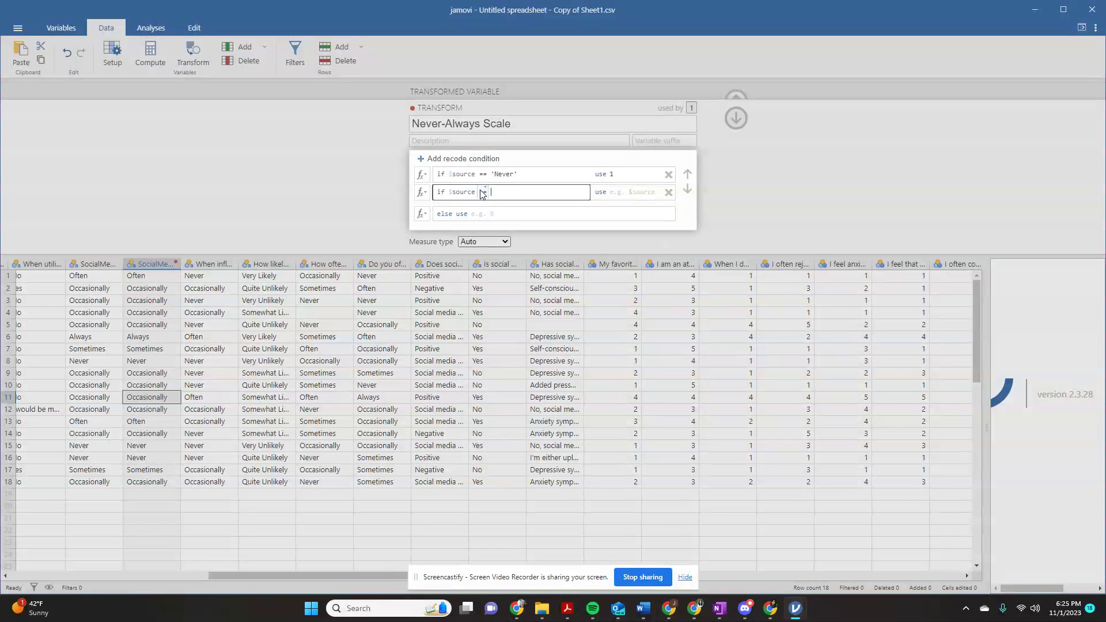
{"action": "type", "text": "'Occasionally'"}
{"action": "left_click", "coordinate": [631, 190]}
{"action": "type", "text": "2"}
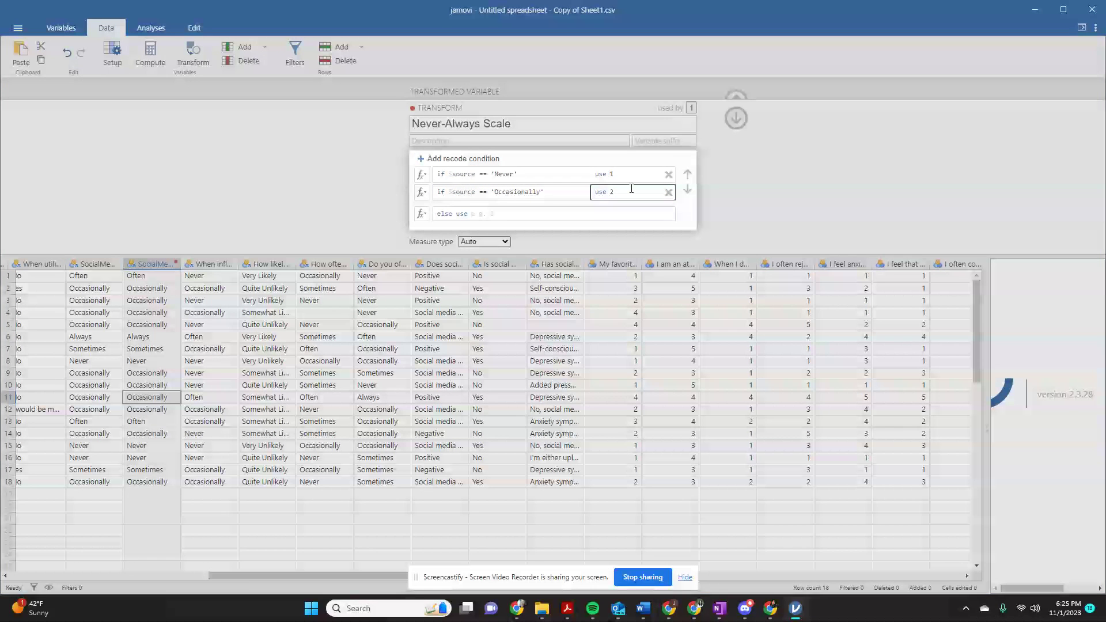
Add a third recode rule mapping 'Sometimes' to 3
{"action": "left_click", "coordinate": [493, 159]}
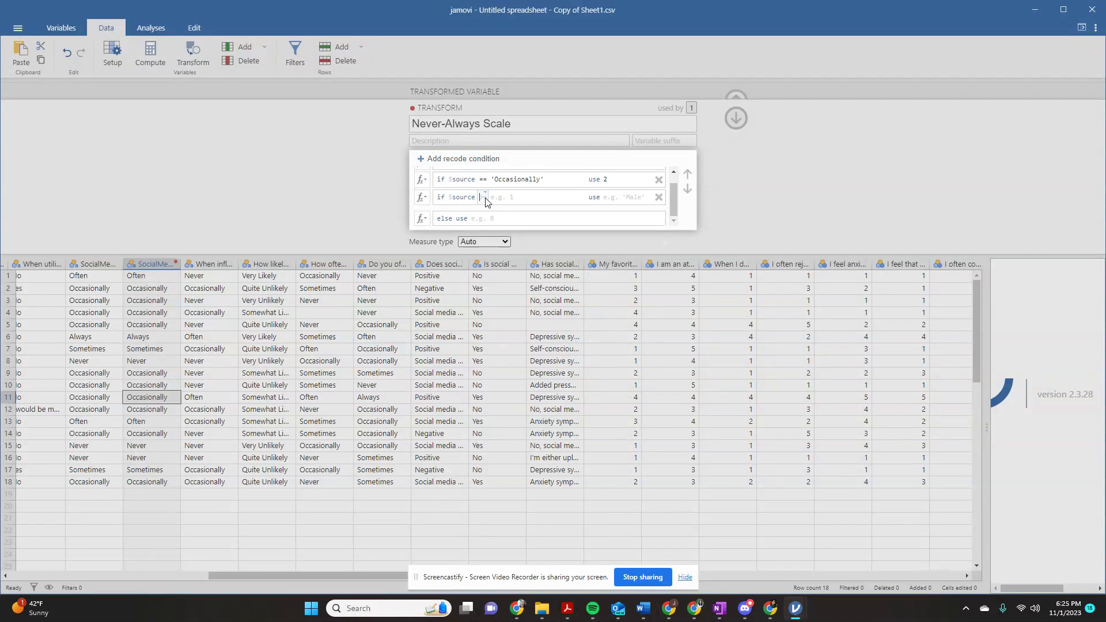
{"action": "type", "text": "=="}
{"action": "key", "text": "Tab"}
{"action": "left_click", "coordinate": [499, 198]}
{"action": "type", "text": "Sometimes'"}
{"action": "key", "text": "Tab"}
{"action": "type", "text": "3"}
Add a fourth recode rule mapping 'Often' to 4
{"action": "left_click", "coordinate": [484, 158]}
{"action": "left_click", "coordinate": [487, 198]}
{"action": "type", "text": "=="}
{"action": "key", "text": "Tab"}
{"action": "type", "text": "'"}
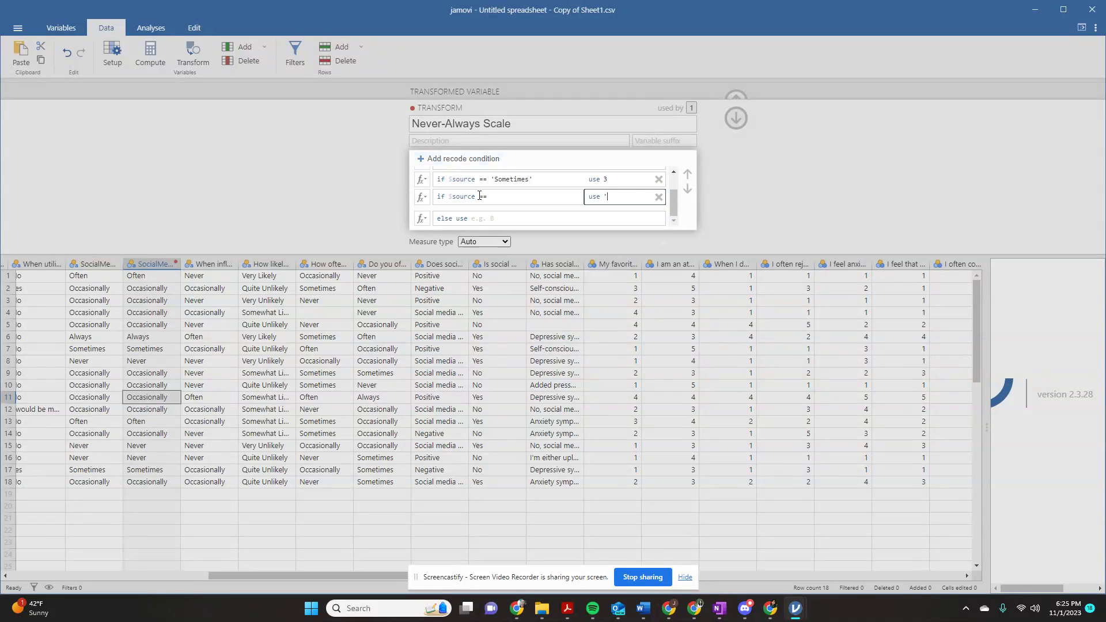
{"action": "key", "text": "BackSpace"}
{"action": "left_click", "coordinate": [505, 195]}
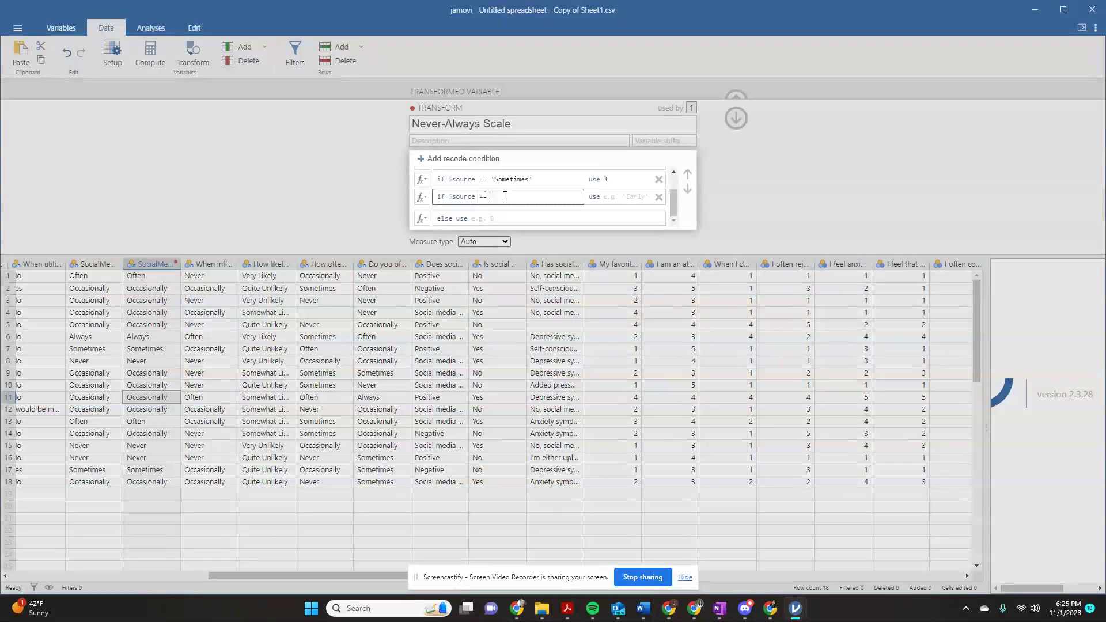
{"action": "type", "text": "'Often'"}
{"action": "key", "text": "Tab"}
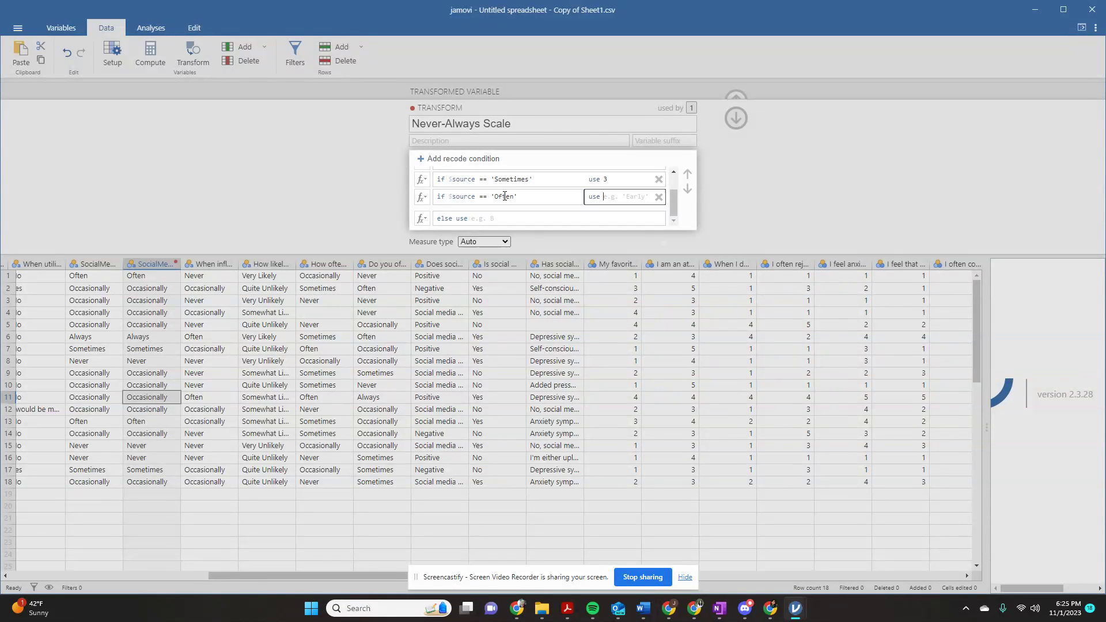
{"action": "type", "text": "4"}
Add a rule mapping 'Always' to 5, set the else value to 99, and apply
{"action": "left_click", "coordinate": [461, 161]}
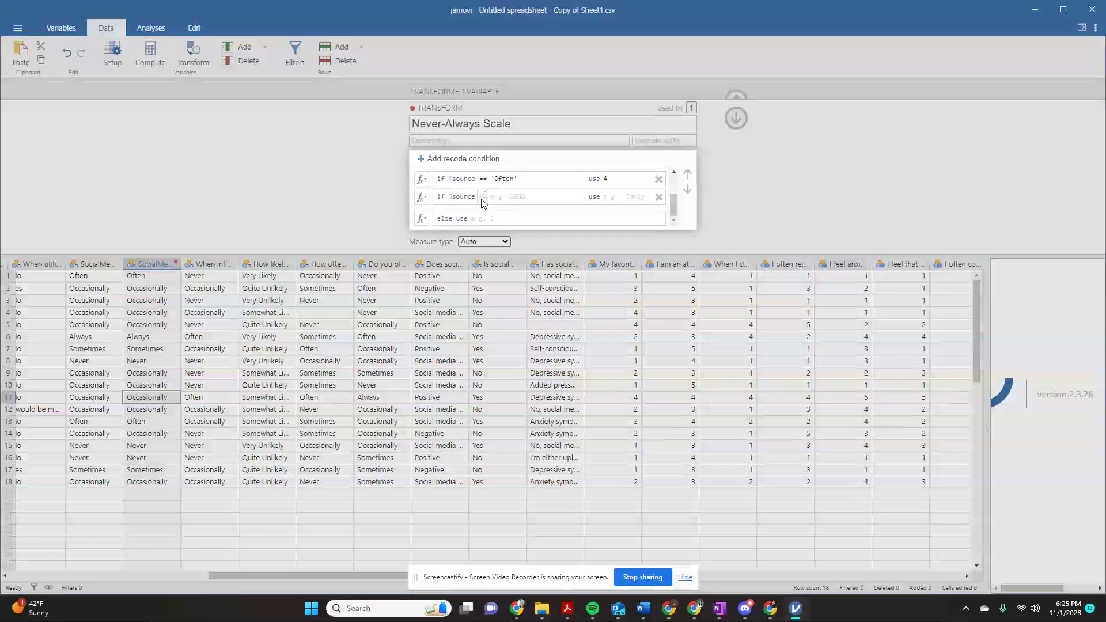
{"action": "left_click", "coordinate": [483, 197]}
{"action": "type", "text": "=="}
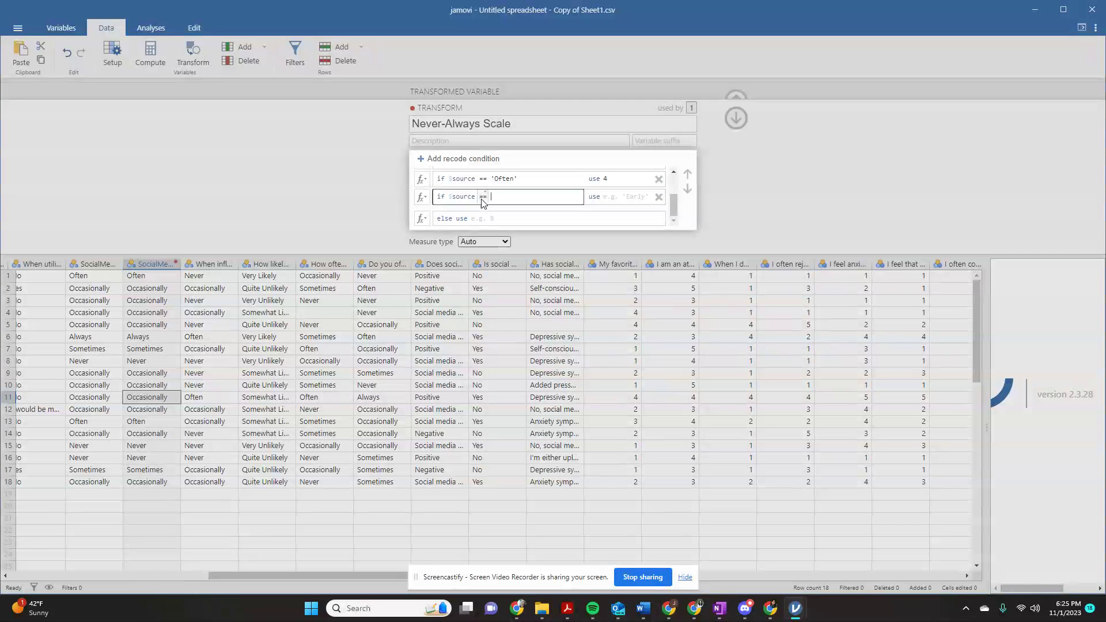
{"action": "type", "text": " 'Alwa"}
{"action": "type", "text": "ys"}
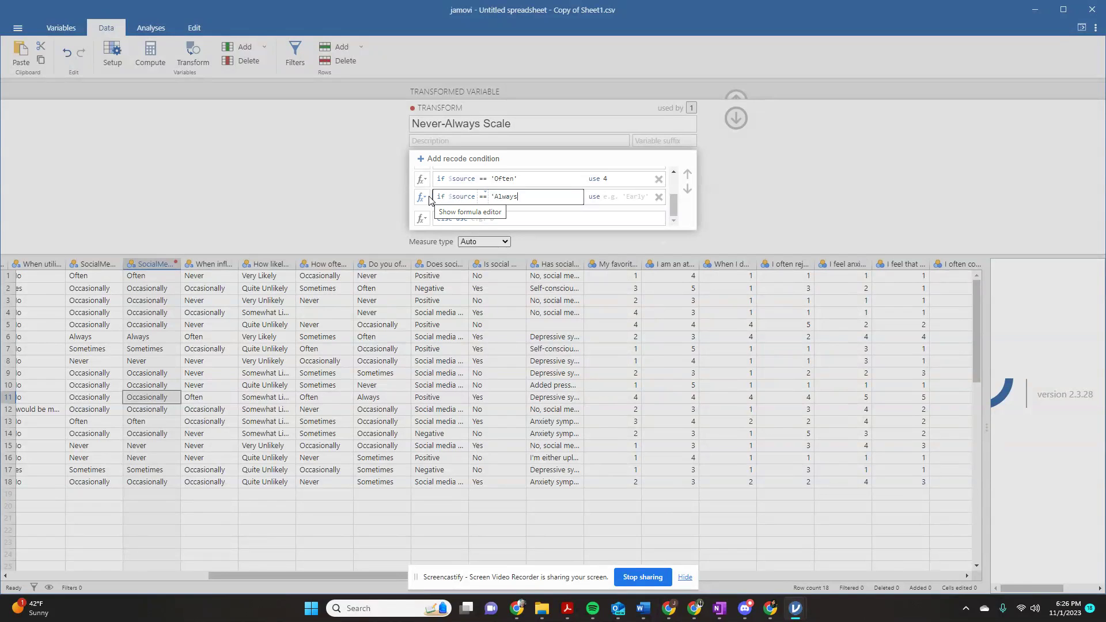
{"action": "type", "text": "'"}
{"action": "left_click", "coordinate": [615, 193]}
{"action": "type", "text": "5"}
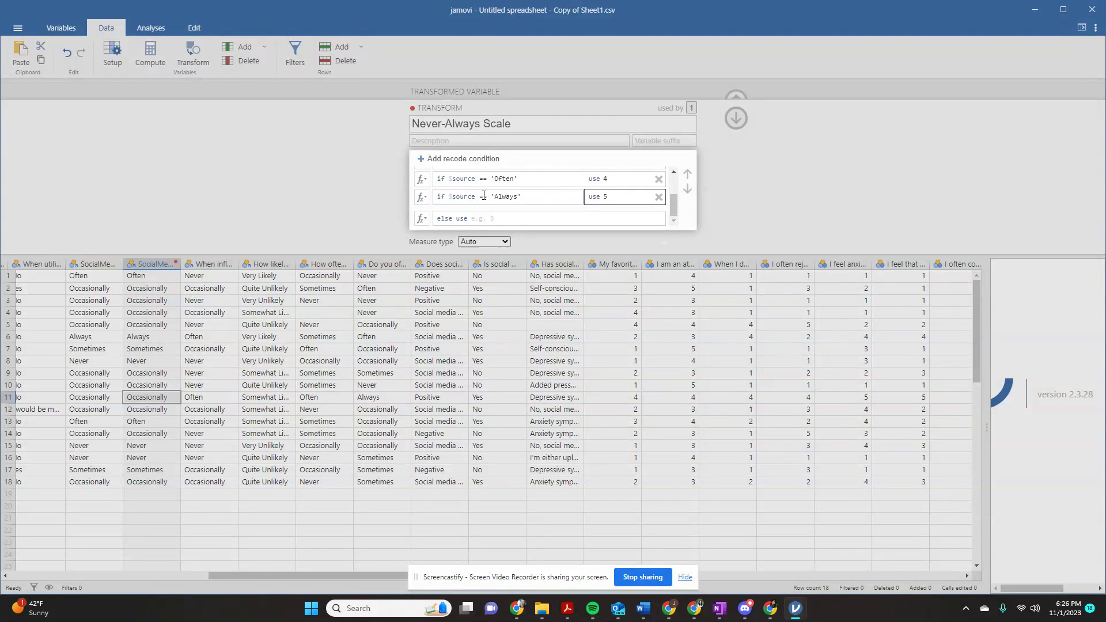
{"action": "scroll", "coordinate": [485, 196], "scroll_direction": "up", "scroll_amount": 2}
{"action": "scroll", "coordinate": [530, 181], "scroll_direction": "down", "scroll_amount": 2}
{"action": "left_click", "coordinate": [525, 221]}
{"action": "type", "text": "99"}
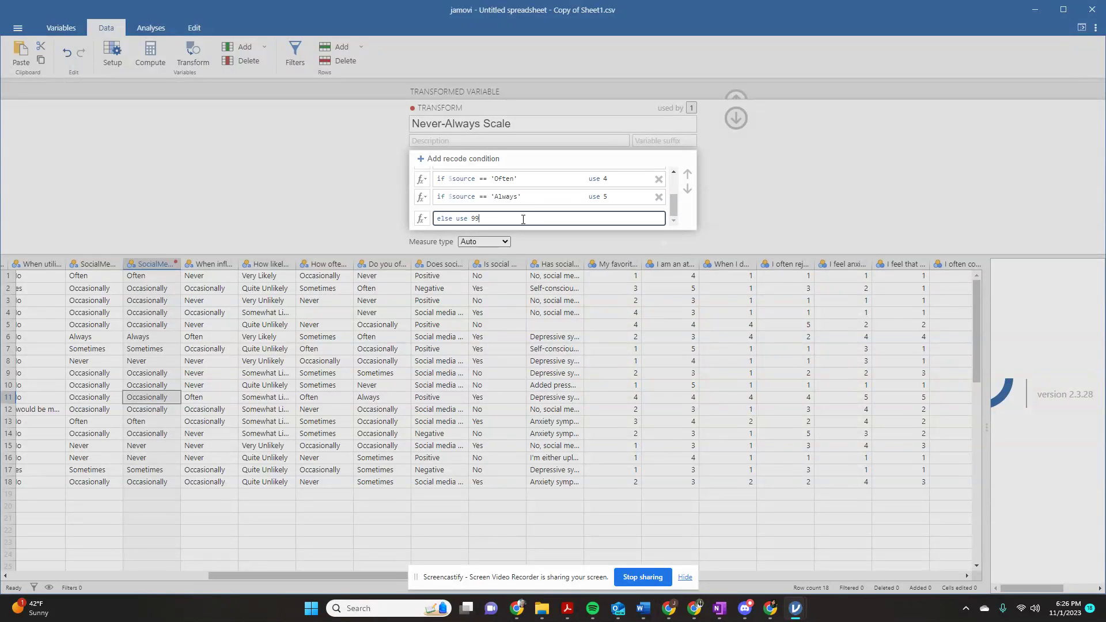
{"action": "key", "text": "Return"}
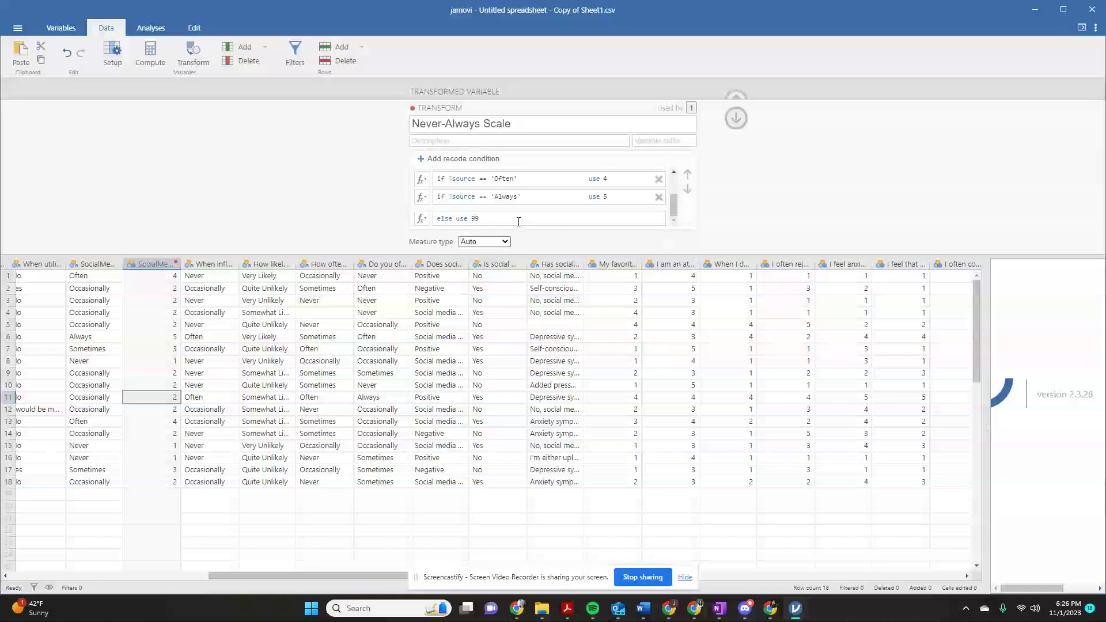
Set the transformed column's measure type to Ordinal and close the transform editor
{"action": "left_click", "coordinate": [490, 242]}
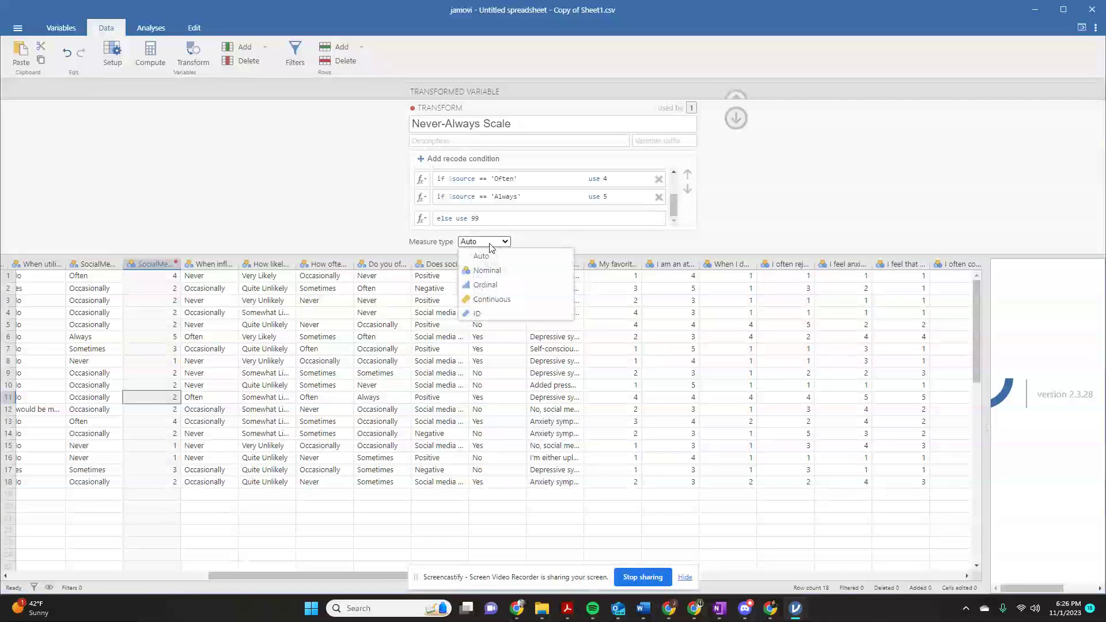
{"action": "left_click", "coordinate": [502, 285]}
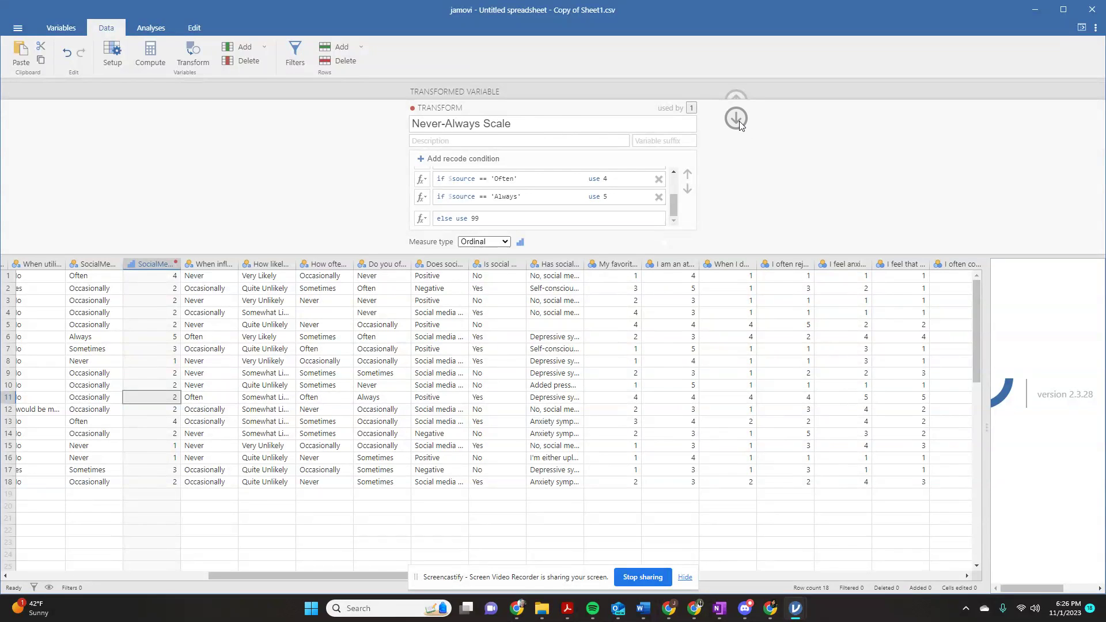
{"action": "left_click", "coordinate": [496, 243]}
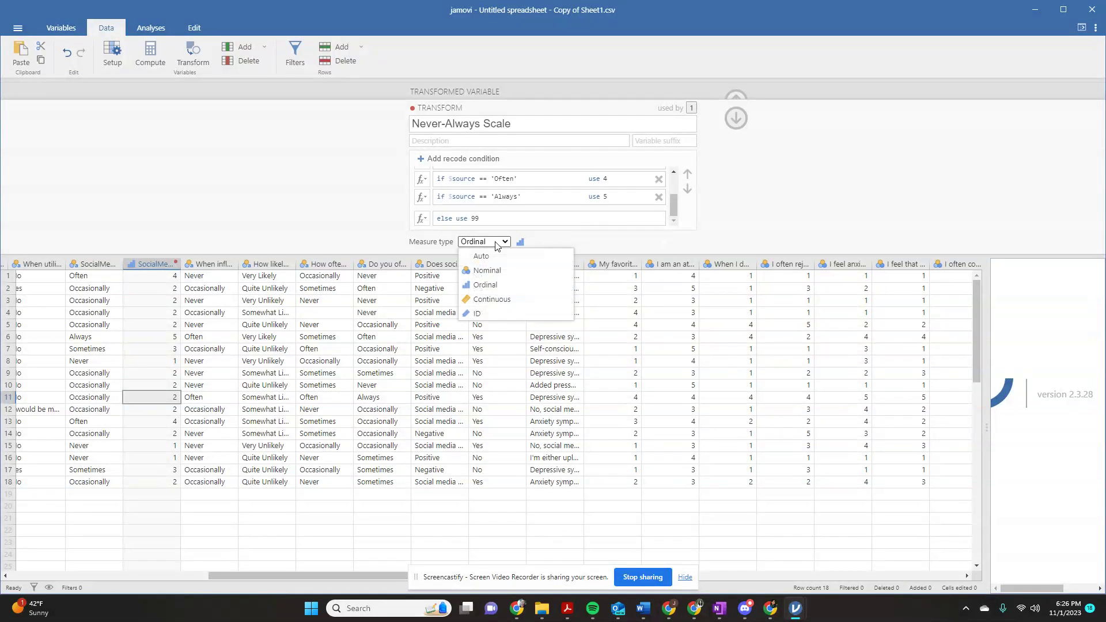
{"action": "left_click", "coordinate": [485, 285]}
{"action": "left_click", "coordinate": [736, 118]}
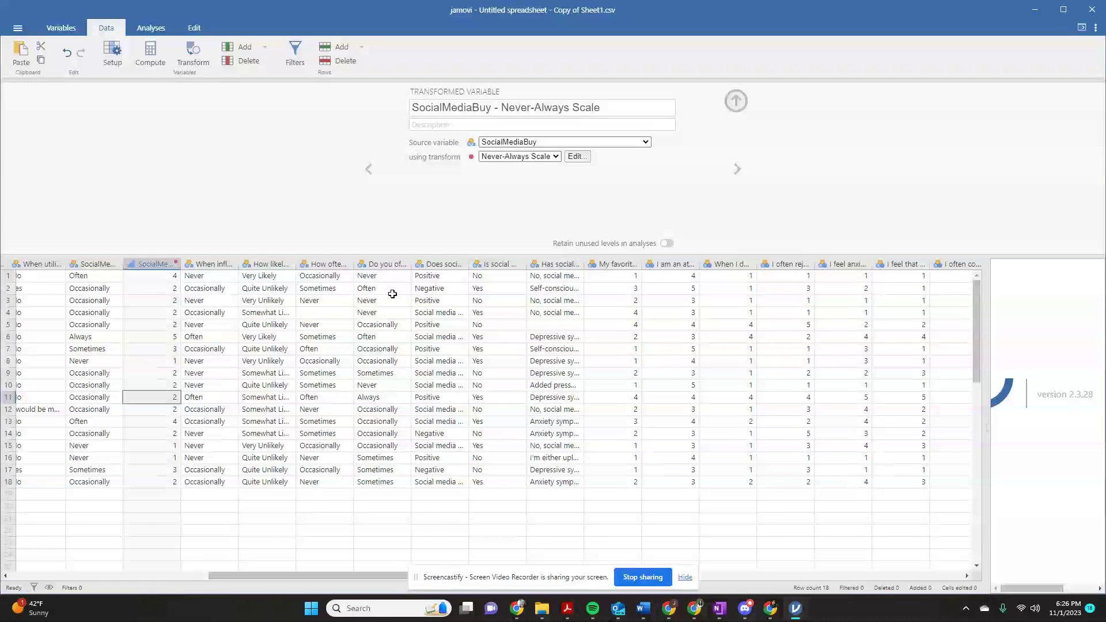
Rename the 'How often do you post on social media?' column to OftenPost
{"action": "left_click", "coordinate": [215, 266]}
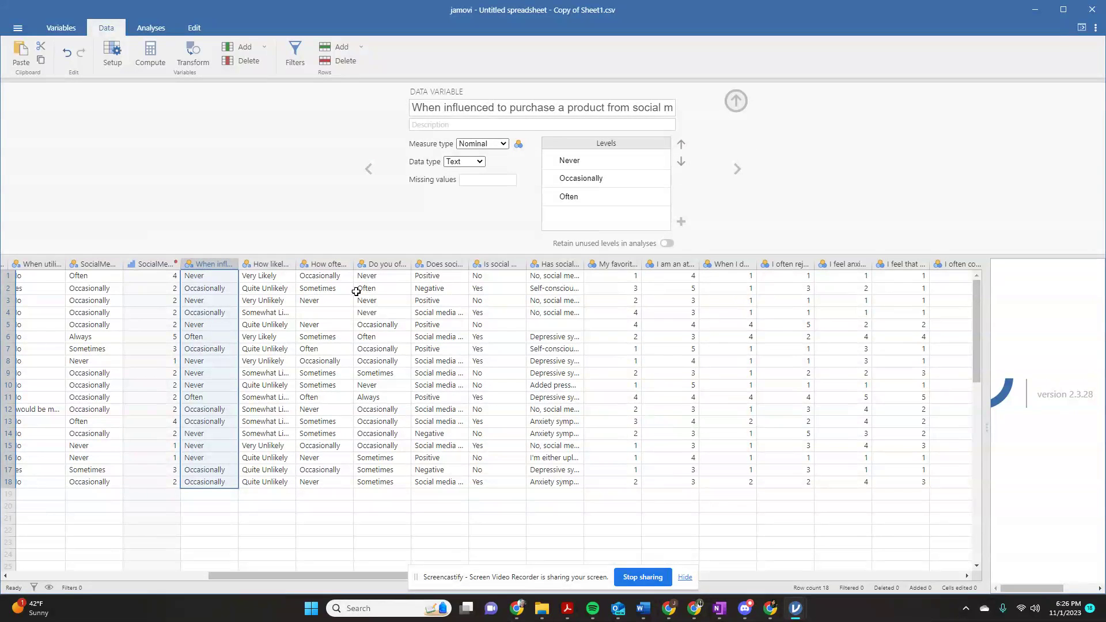
{"action": "left_click", "coordinate": [337, 263]}
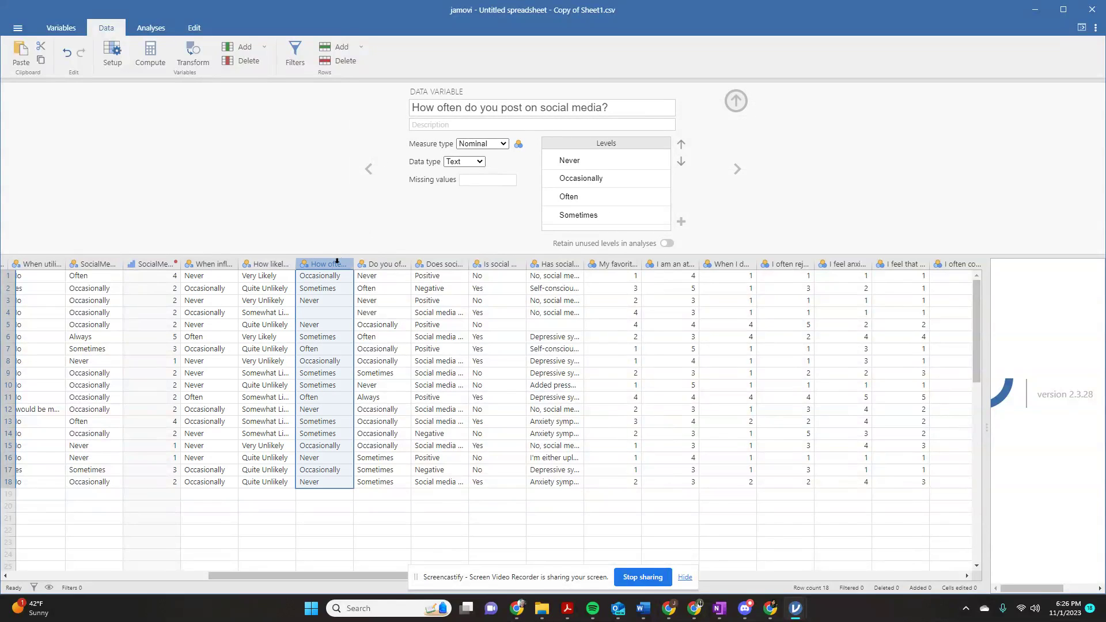
{"action": "left_click", "coordinate": [620, 108]}
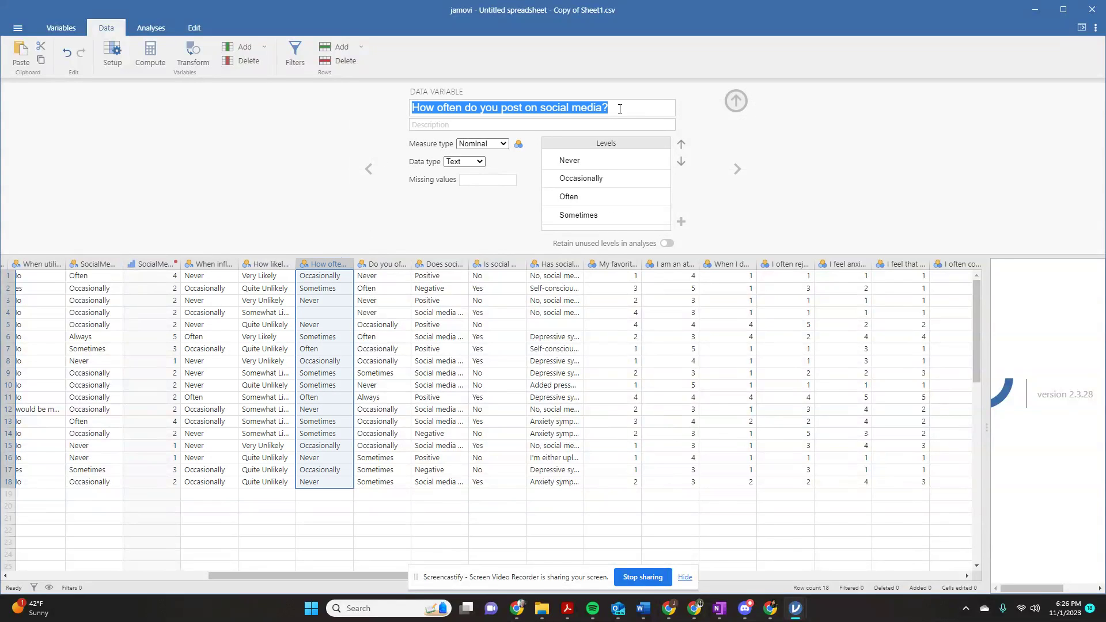
{"action": "type", "text": "OftenPost"}
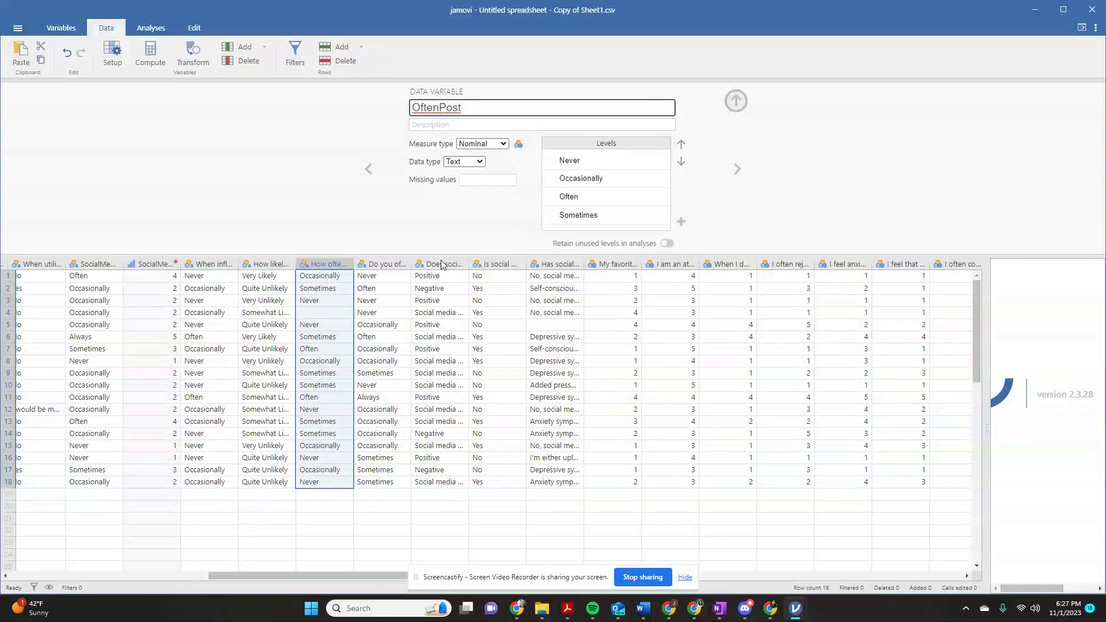
{"action": "left_click", "coordinate": [370, 99]}
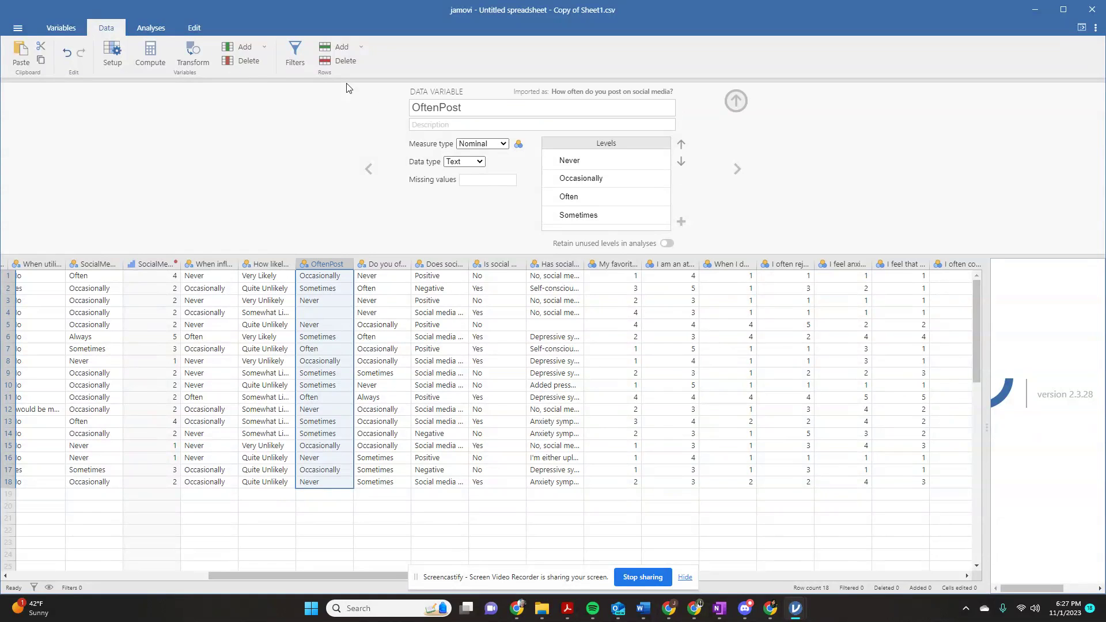
Make a transformed copy of OftenPost using Never-Always Scale, reviewing the transform before closing
{"action": "left_click", "coordinate": [190, 56]}
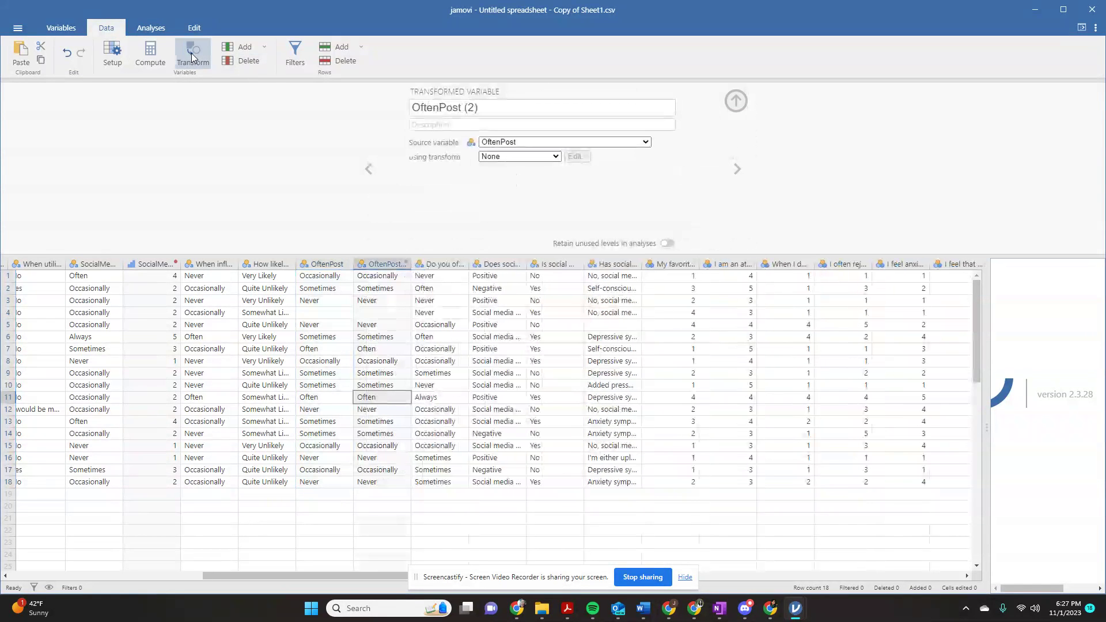
{"action": "left_click", "coordinate": [493, 157]}
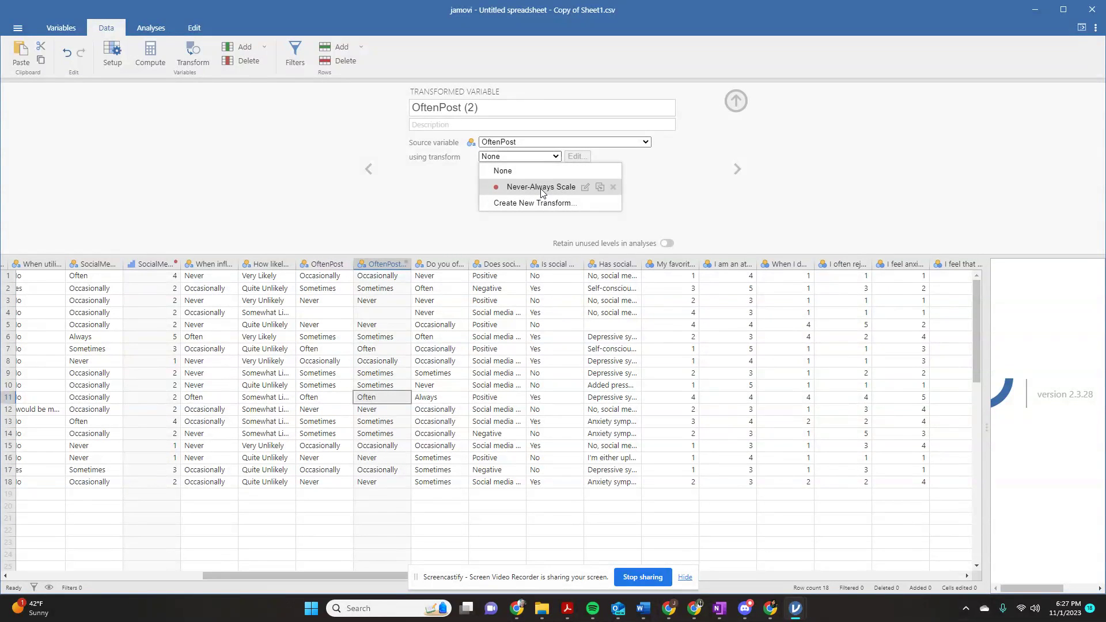
{"action": "left_click", "coordinate": [542, 187]}
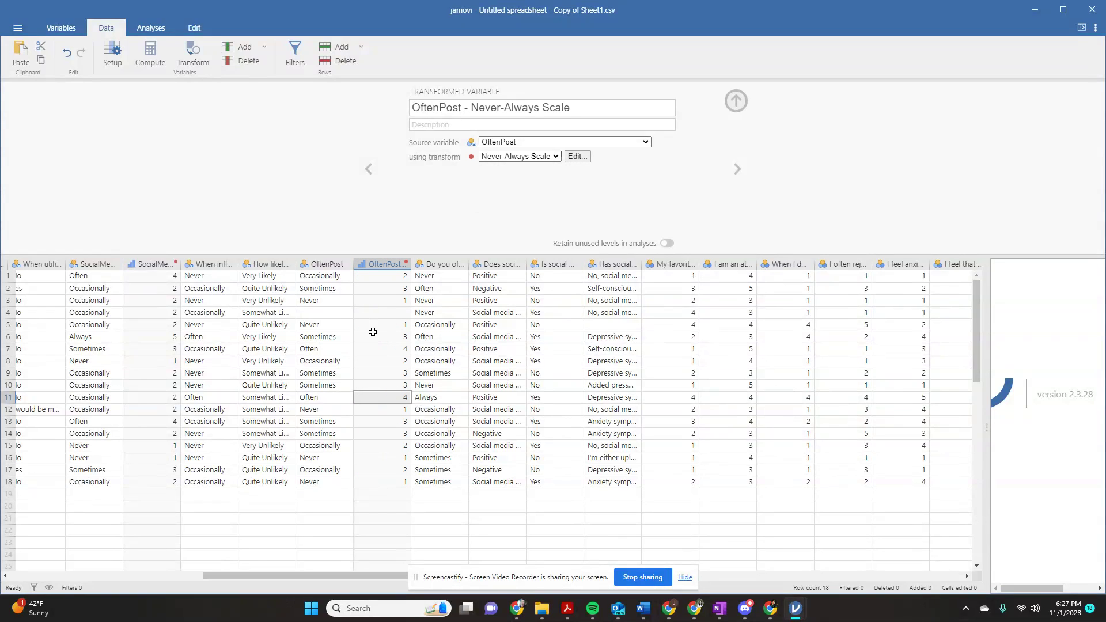
{"action": "left_click", "coordinate": [571, 157]}
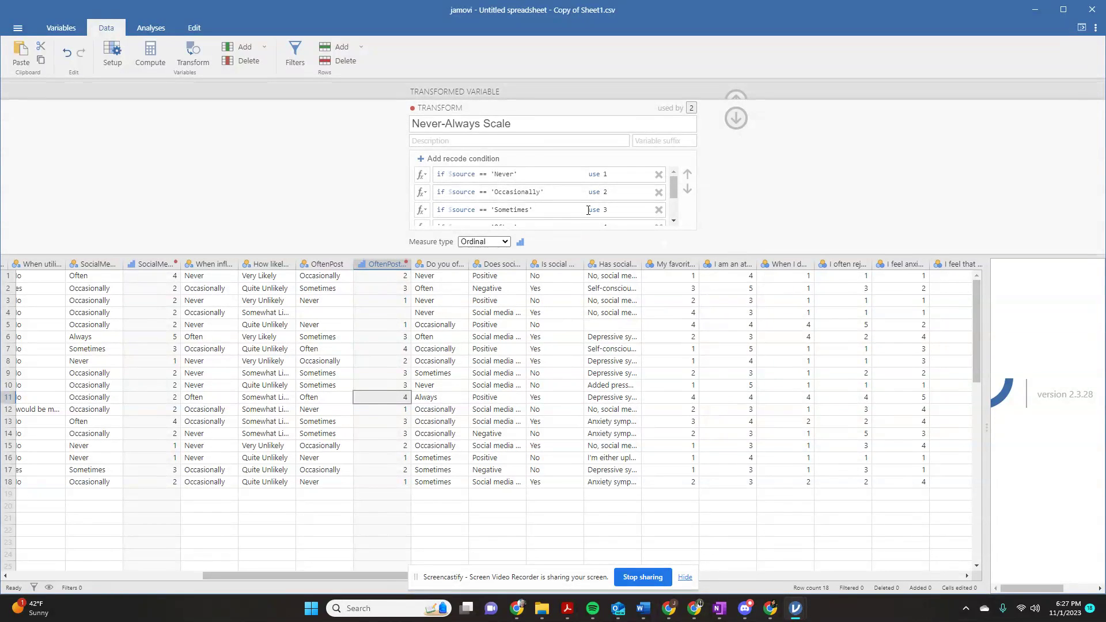
{"action": "scroll", "coordinate": [578, 215], "scroll_direction": "down", "scroll_amount": 3}
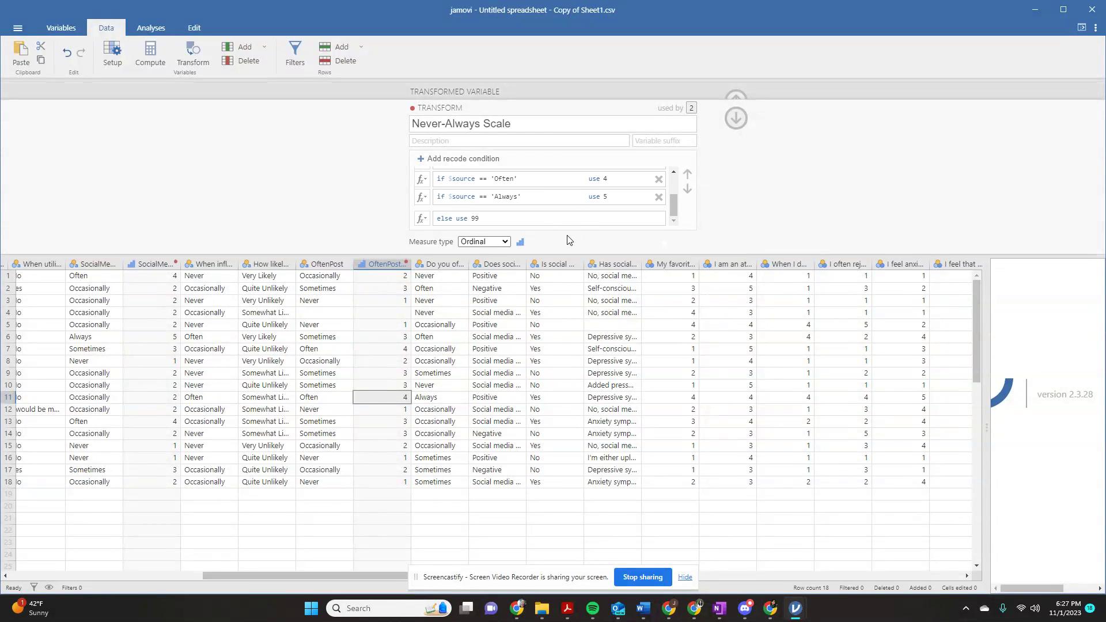
{"action": "left_click", "coordinate": [736, 117]}
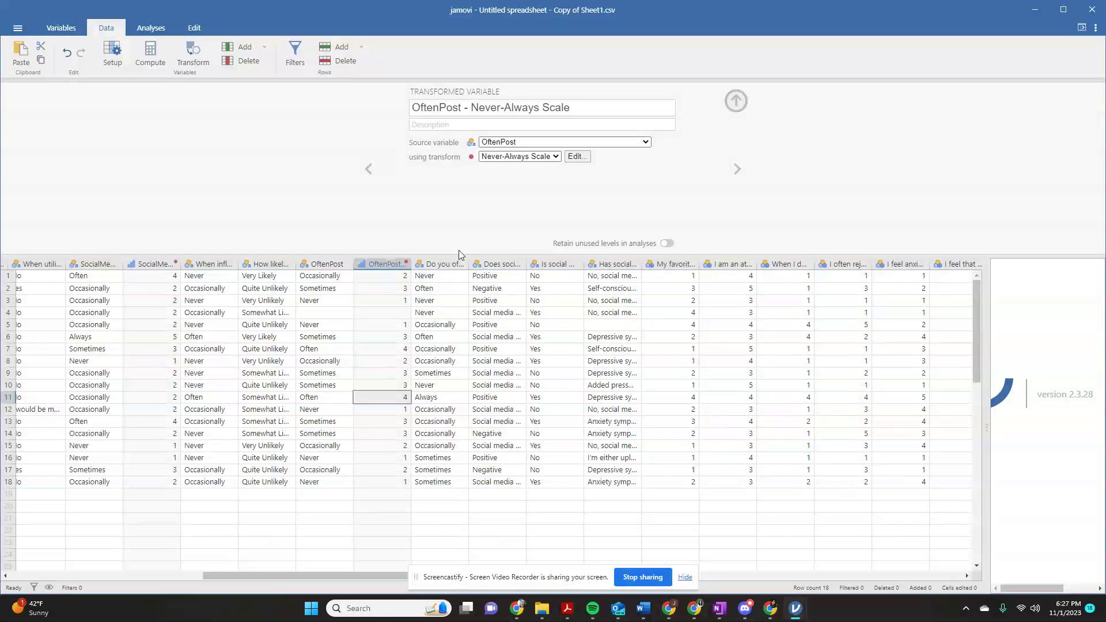
Apply Never-Always Scale to a transformed copy of the compare-yourself column; widen the 'How likely…' column
{"action": "left_click", "coordinate": [451, 266]}
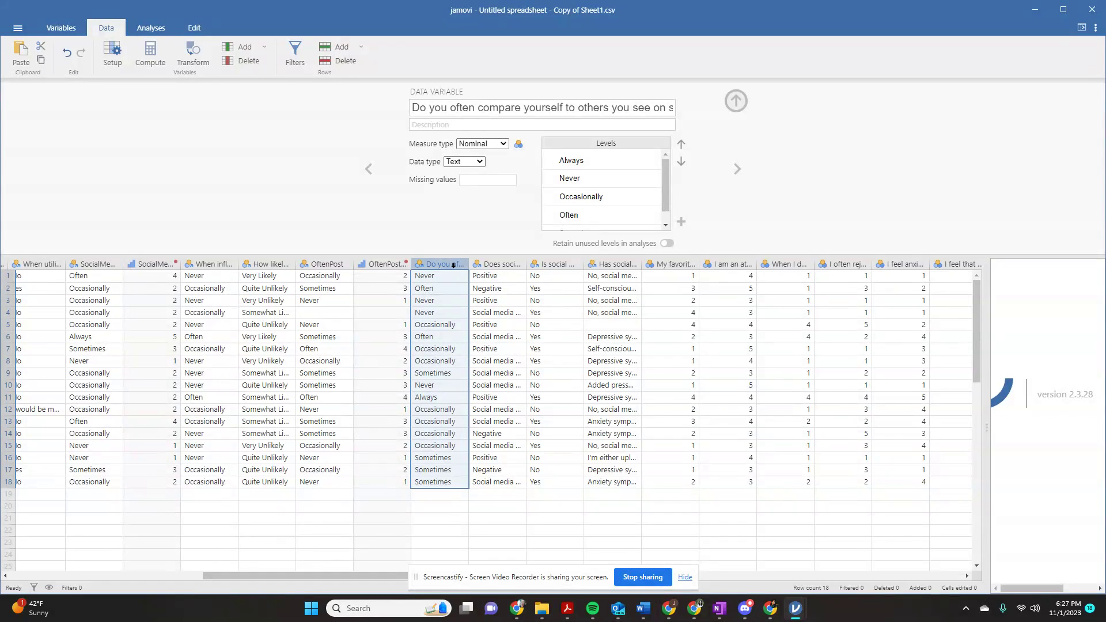
{"action": "left_click", "coordinate": [199, 57]}
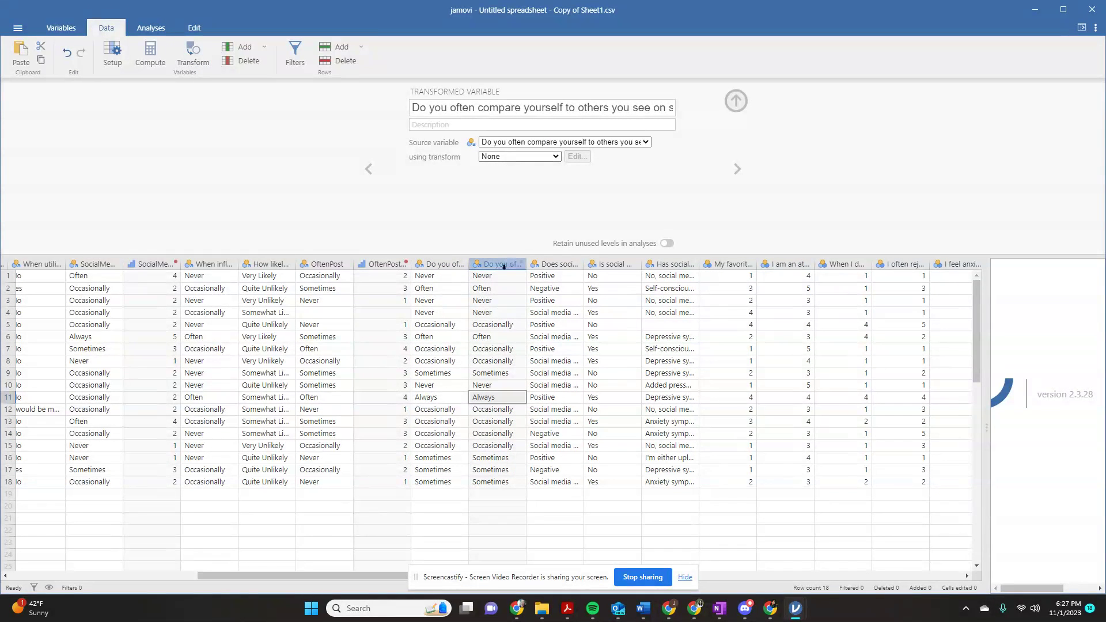
{"action": "left_click", "coordinate": [520, 157]}
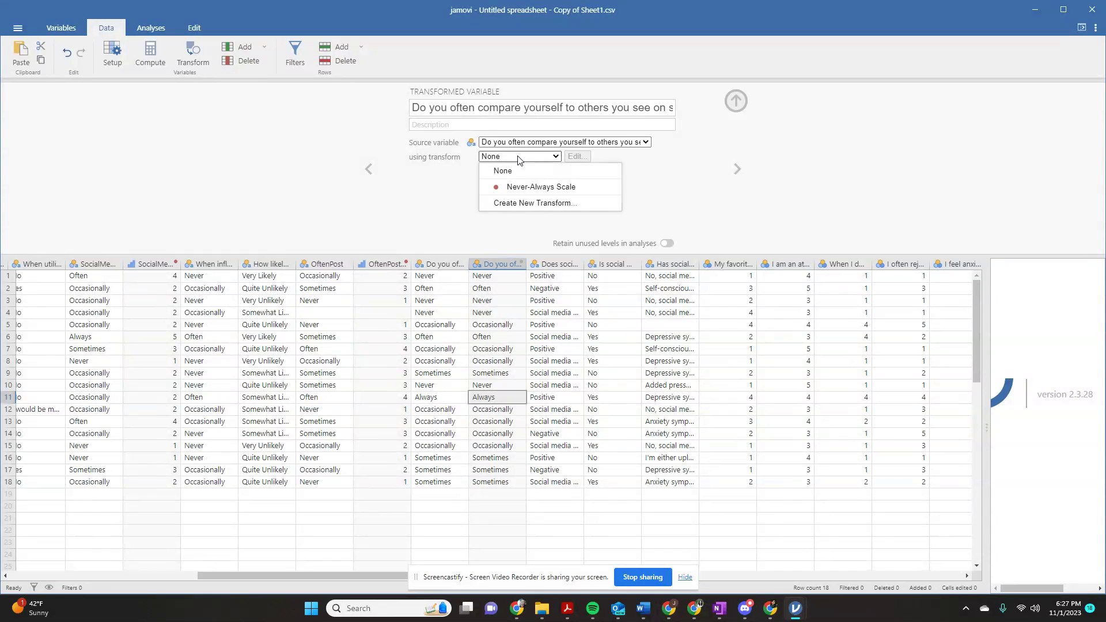
{"action": "left_click", "coordinate": [525, 187]}
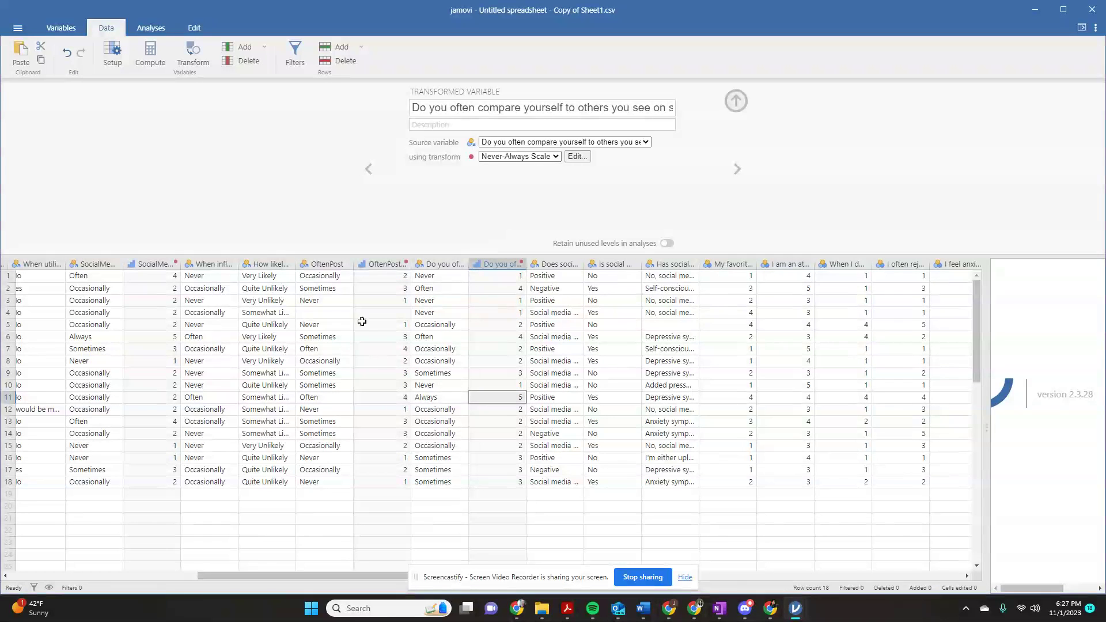
{"action": "left_click_drag", "start_coordinate": [296, 265], "coordinate": [369, 265]}
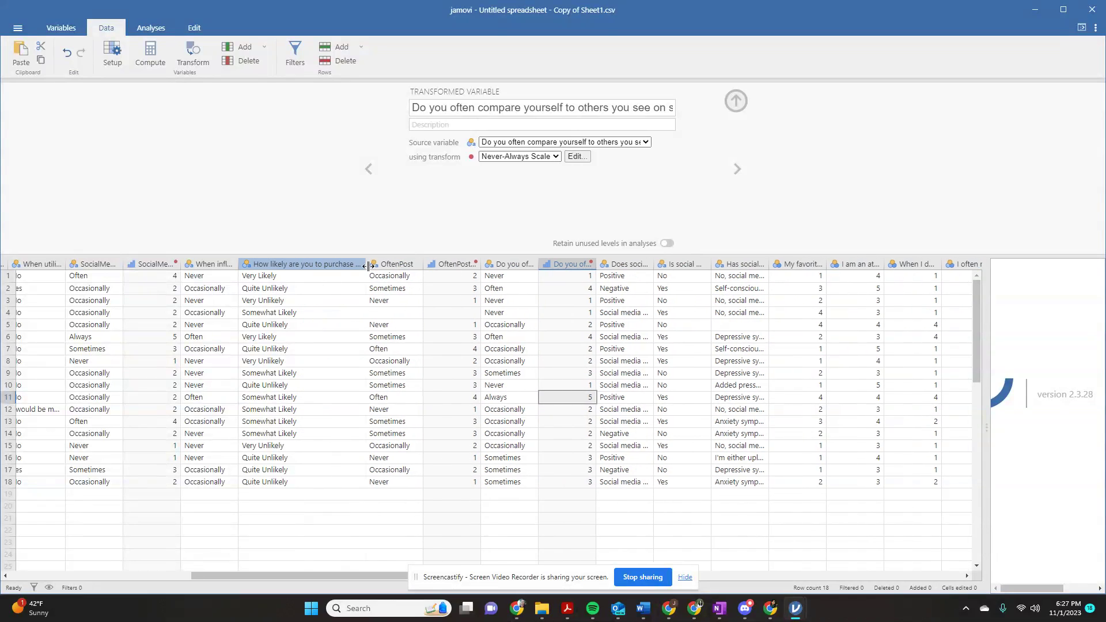